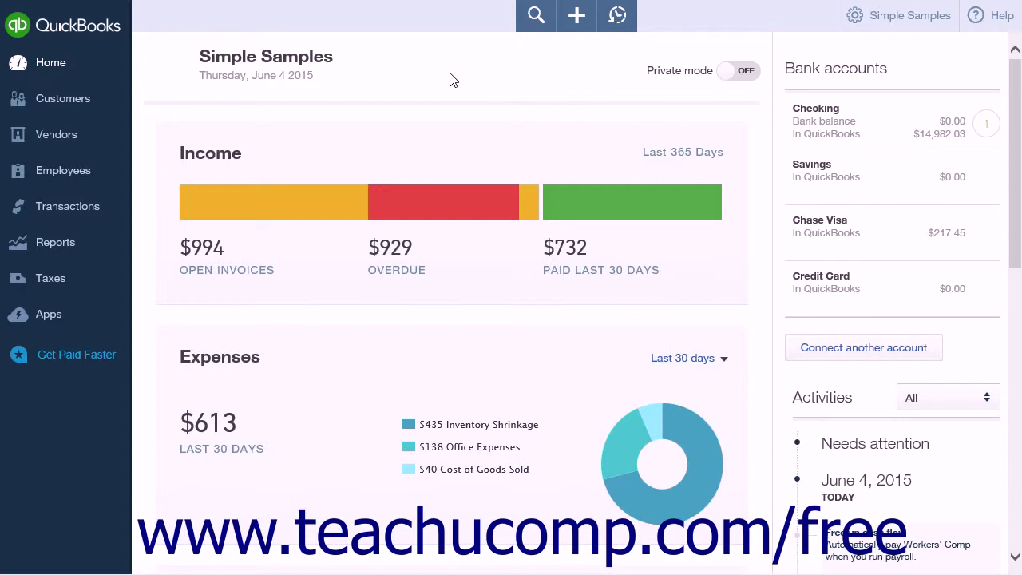
Step: In the Products and Services list, set the Bounced Check item's income account to Checking and save the item
click(880, 24)
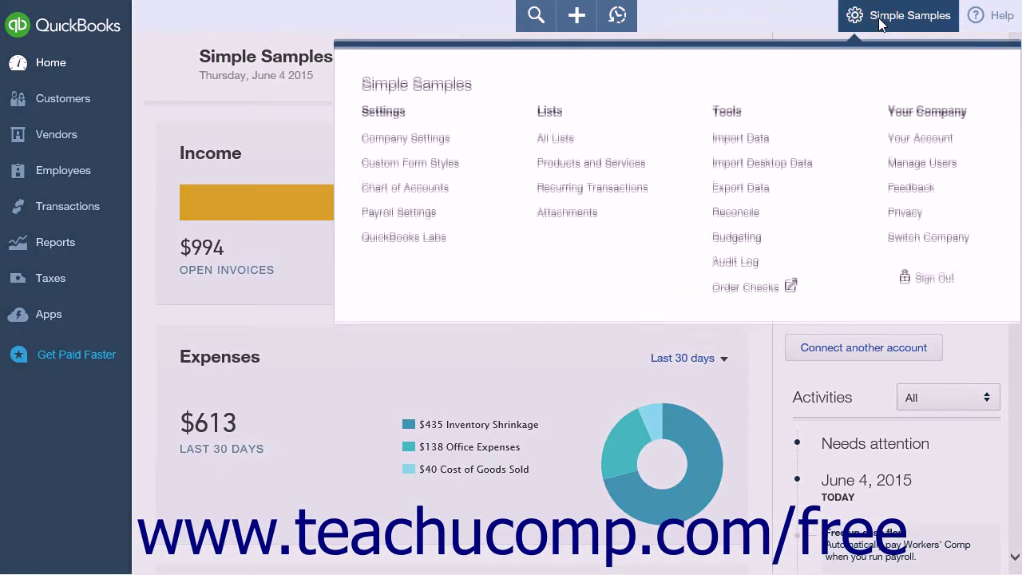
click(631, 164)
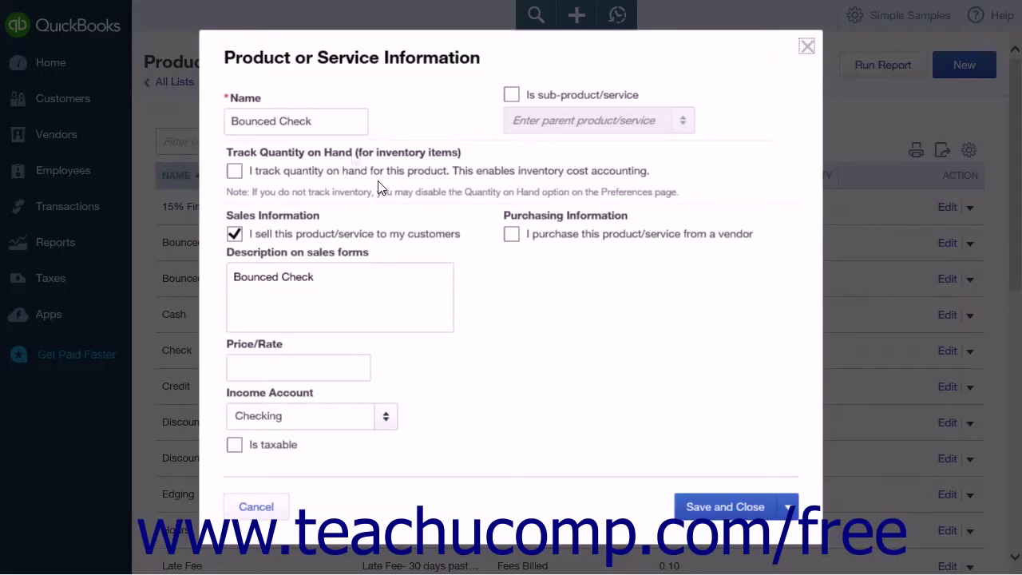
triple_click(322, 122)
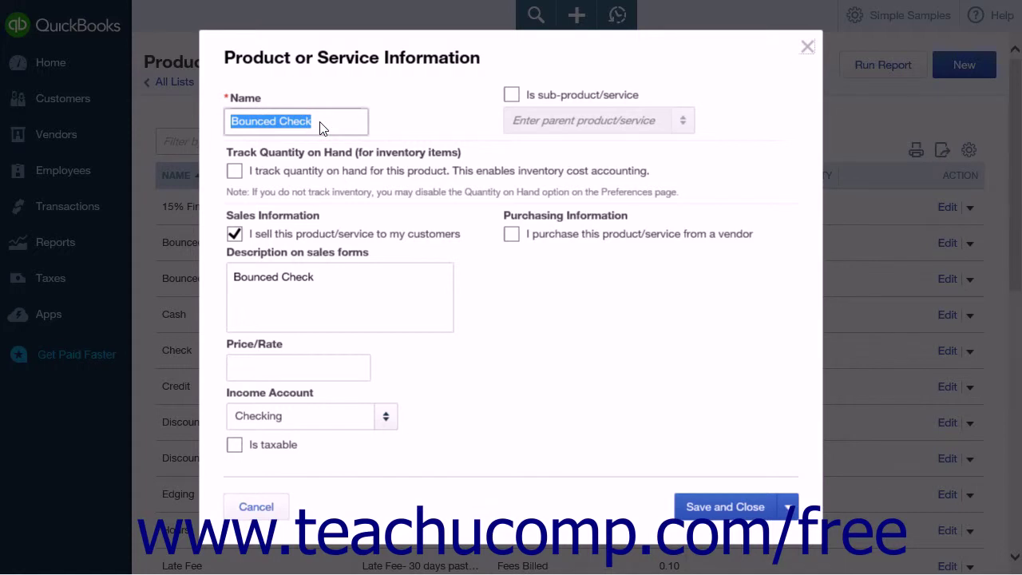
click(386, 419)
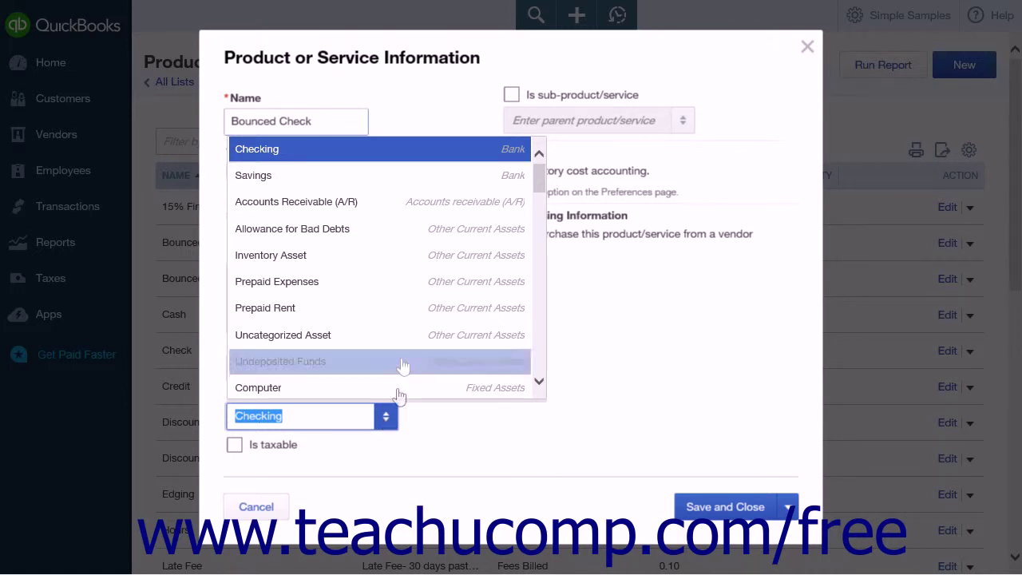
click(375, 157)
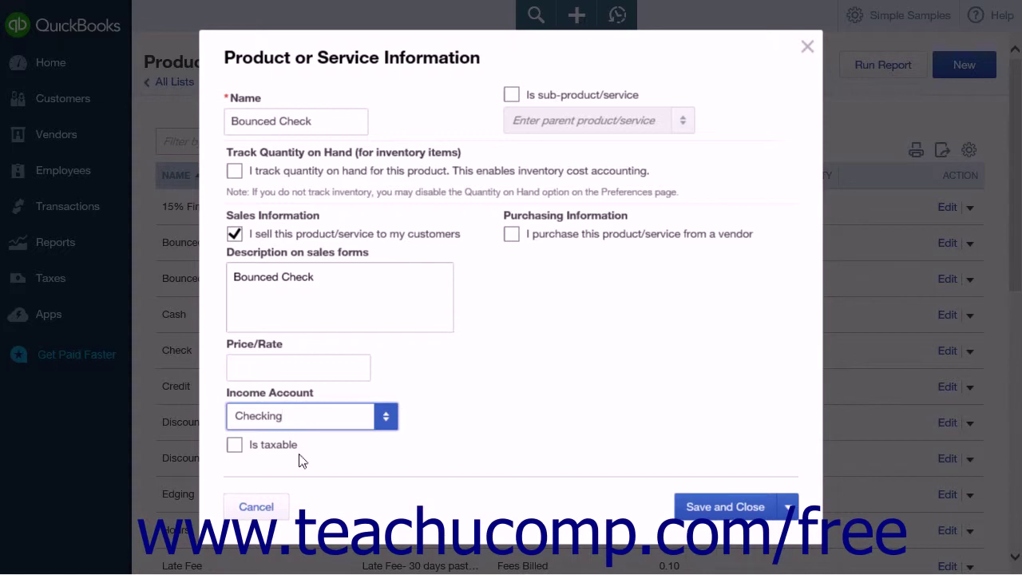
click(789, 508)
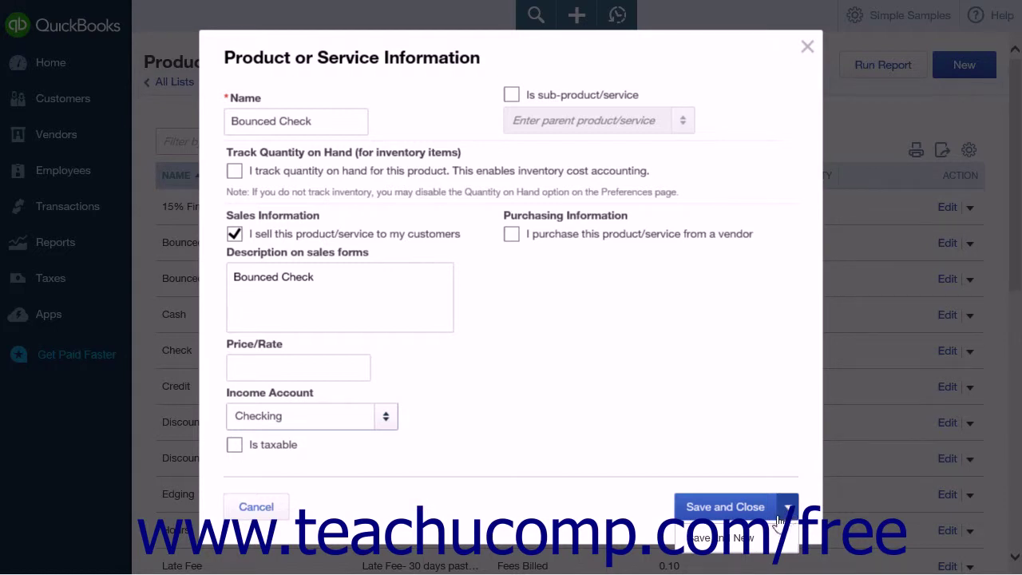
click(725, 537)
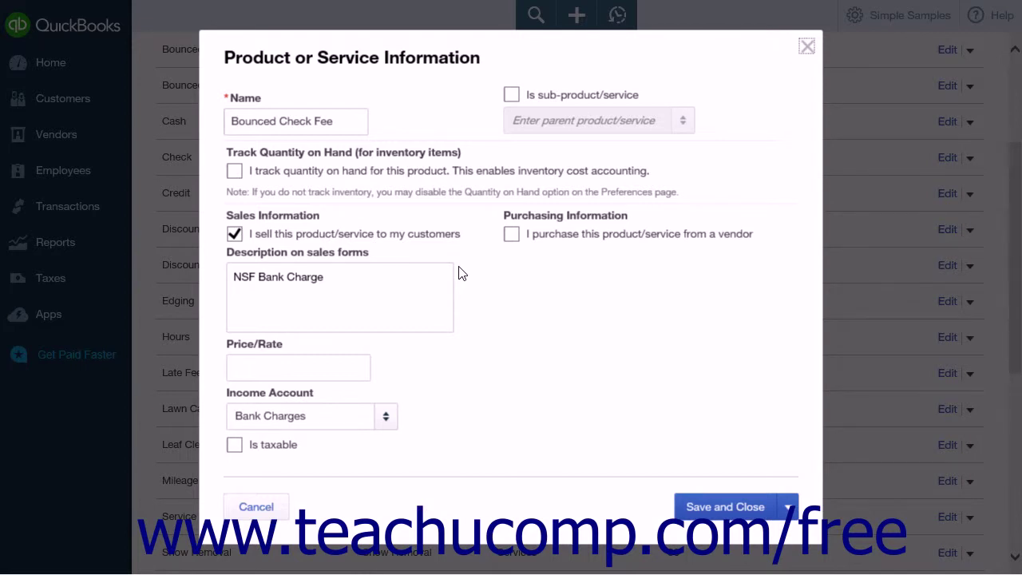
Step: Review the Bounced Check Fee item's name and income account options, and save and close the item
triple_click(295, 122)
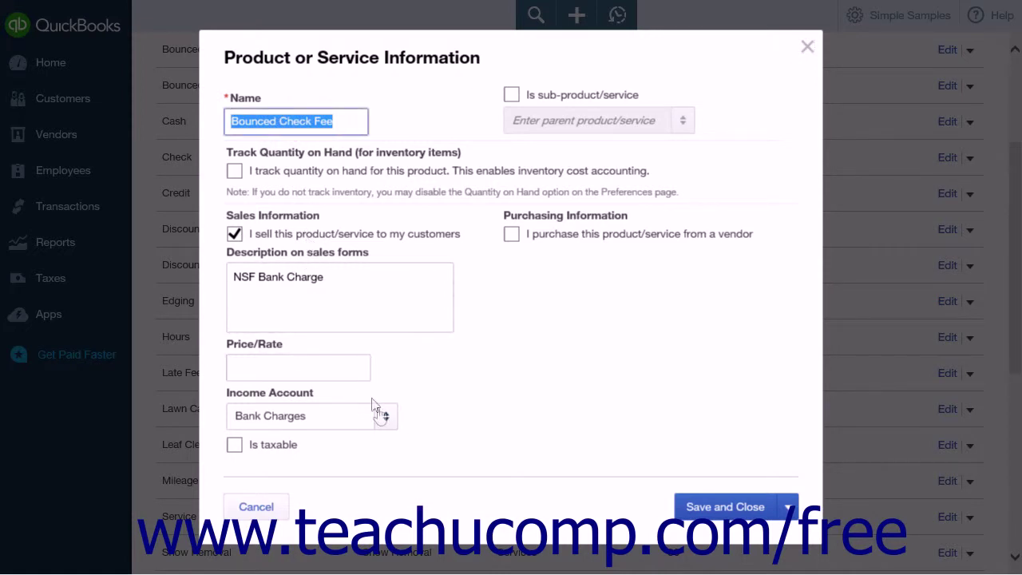
click(385, 418)
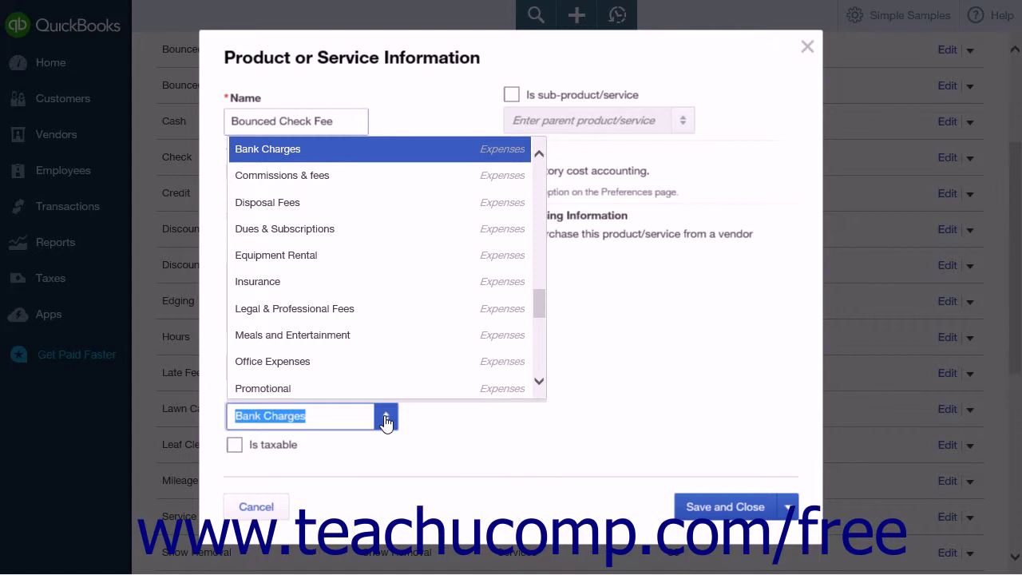
click(422, 422)
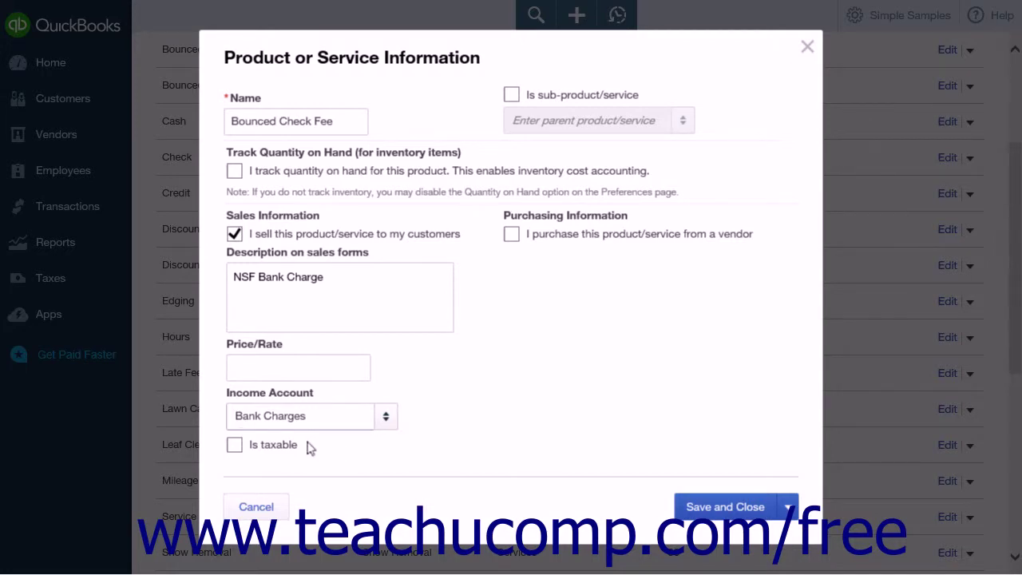
click(710, 511)
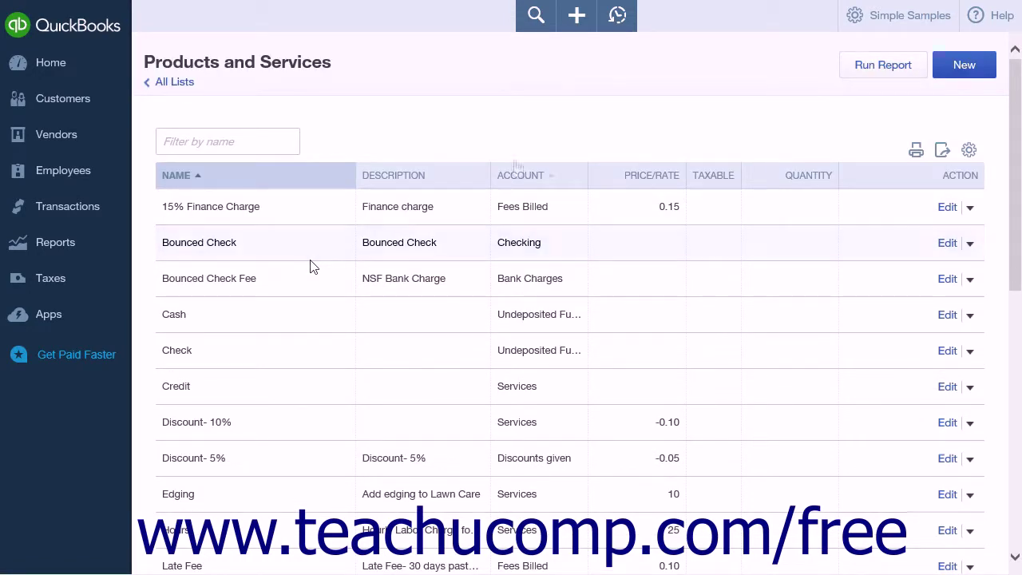
Step: Create an invoice for the customer Flowers N' More with the invoice date 06/04/2015
click(577, 17)
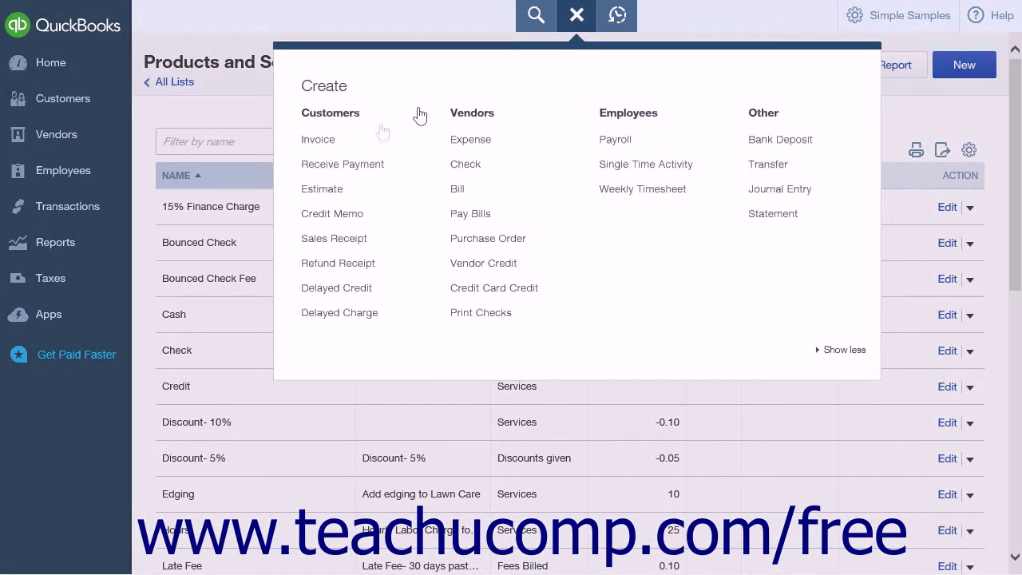
click(338, 147)
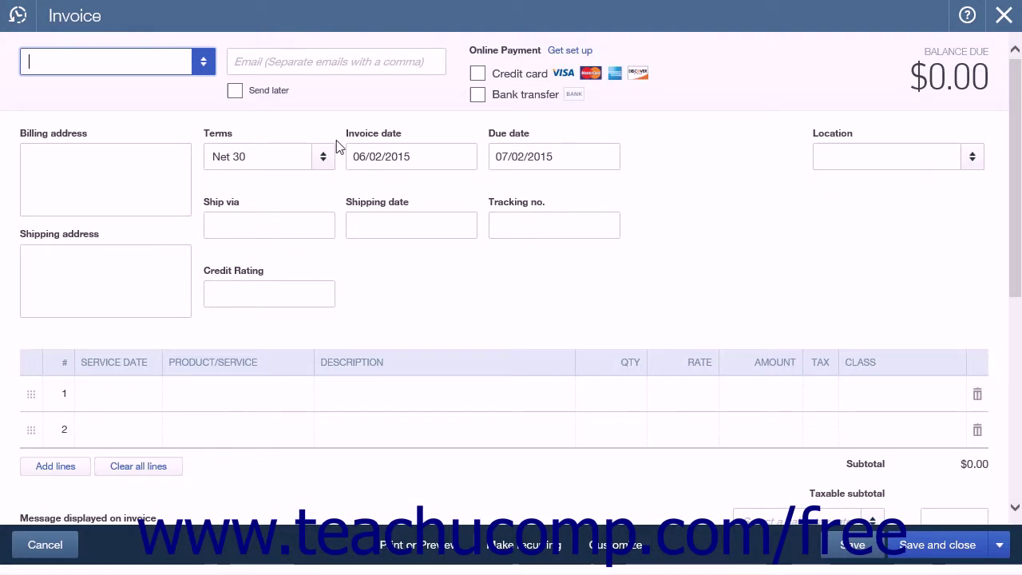
click(207, 71)
click(164, 197)
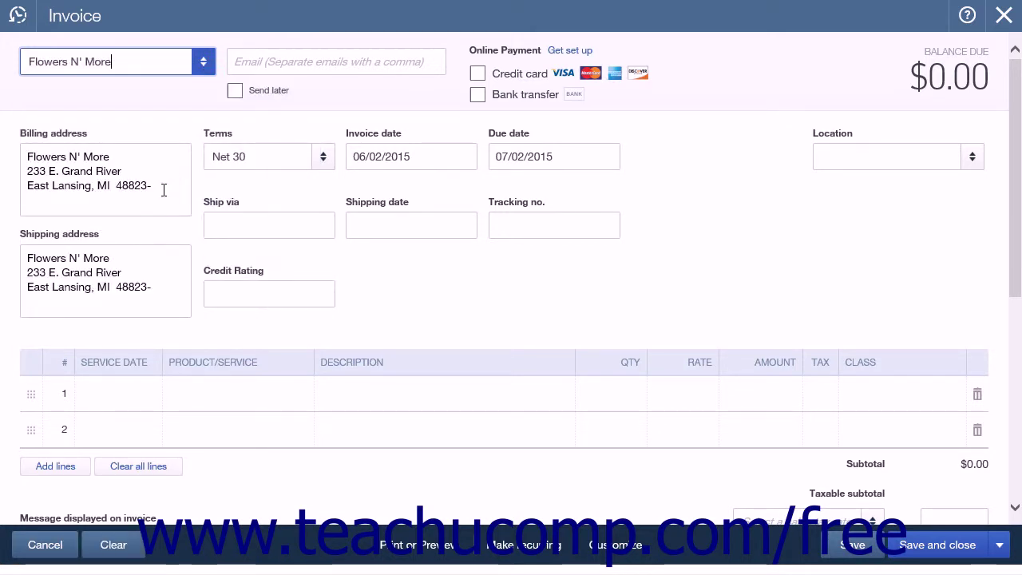
click(436, 161)
key(plus)
key(plus)
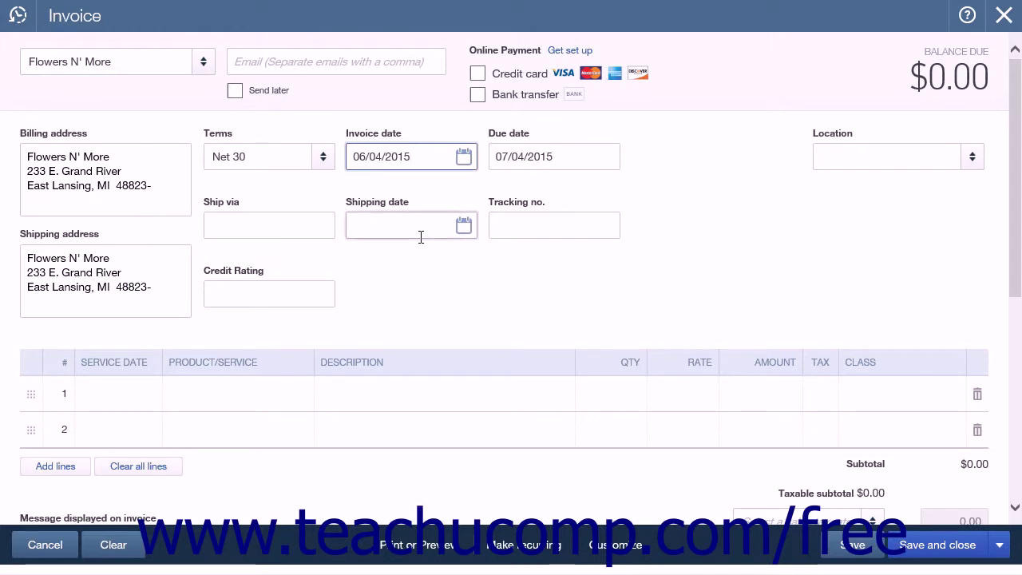
Step: Enter the Bounced Check item on the invoice's first line with an amount of 50.00
click(187, 401)
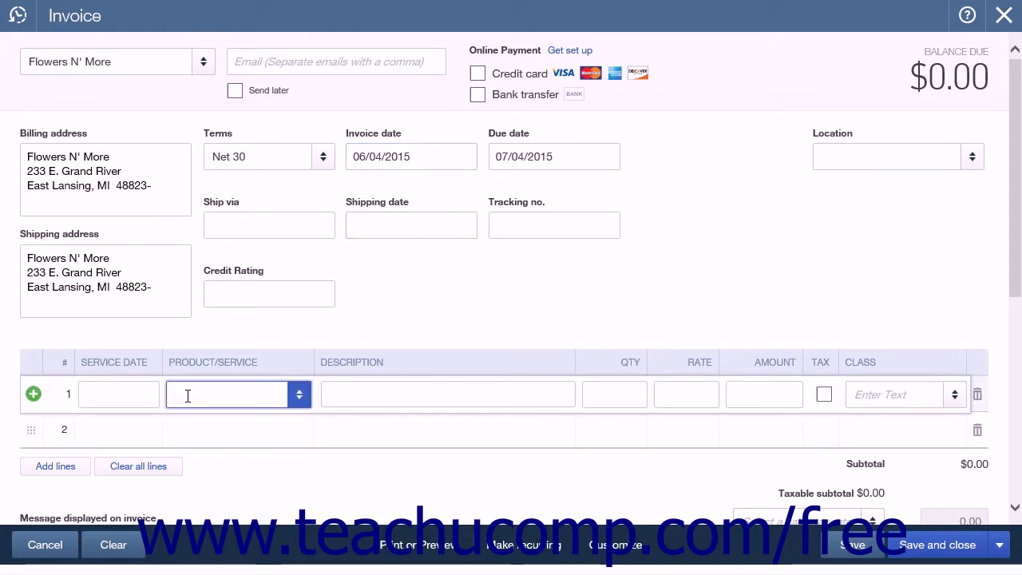
text(Bounced Check)
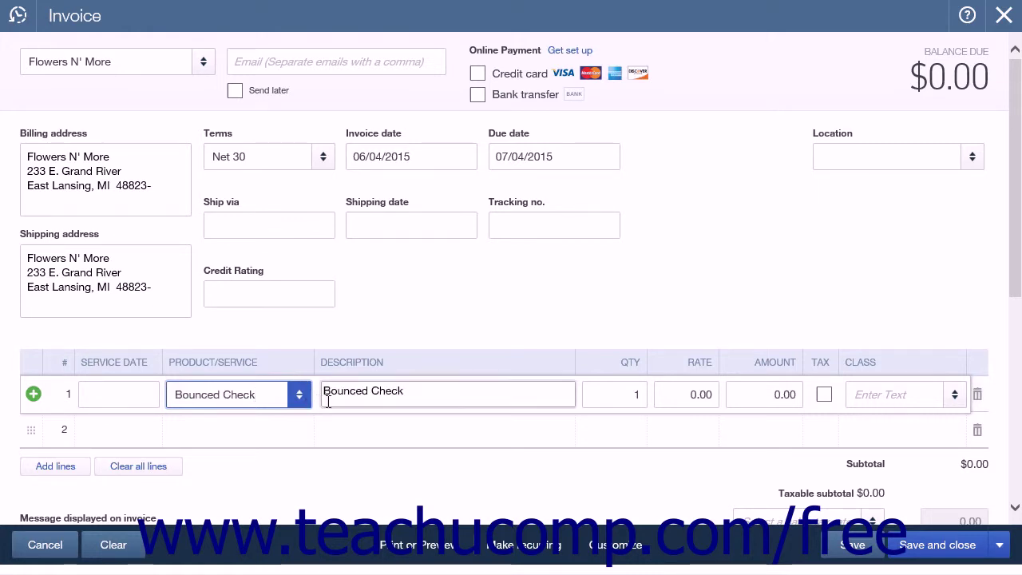
click(764, 394)
text(50.00)
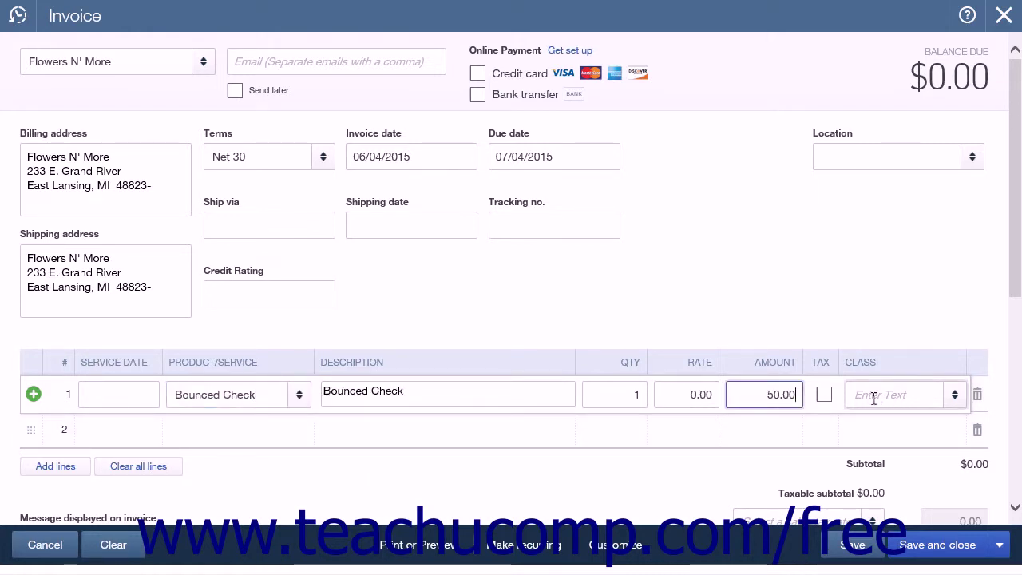
Step: Add the Bounced Check Fee item on the second line with an amount of 30.00, and save and close the invoice
click(271, 436)
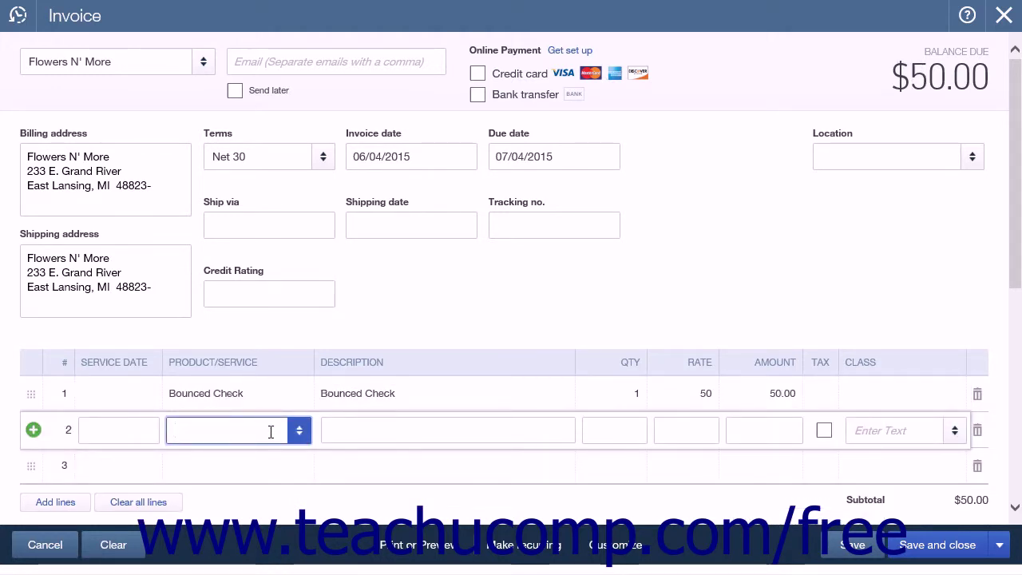
click(300, 432)
click(297, 246)
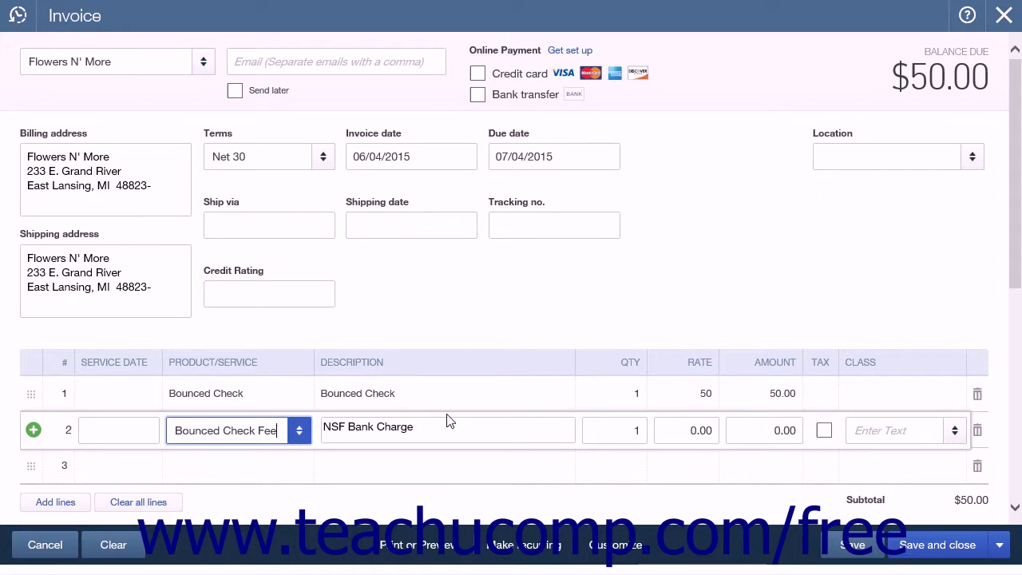
click(764, 432)
text(30.00)
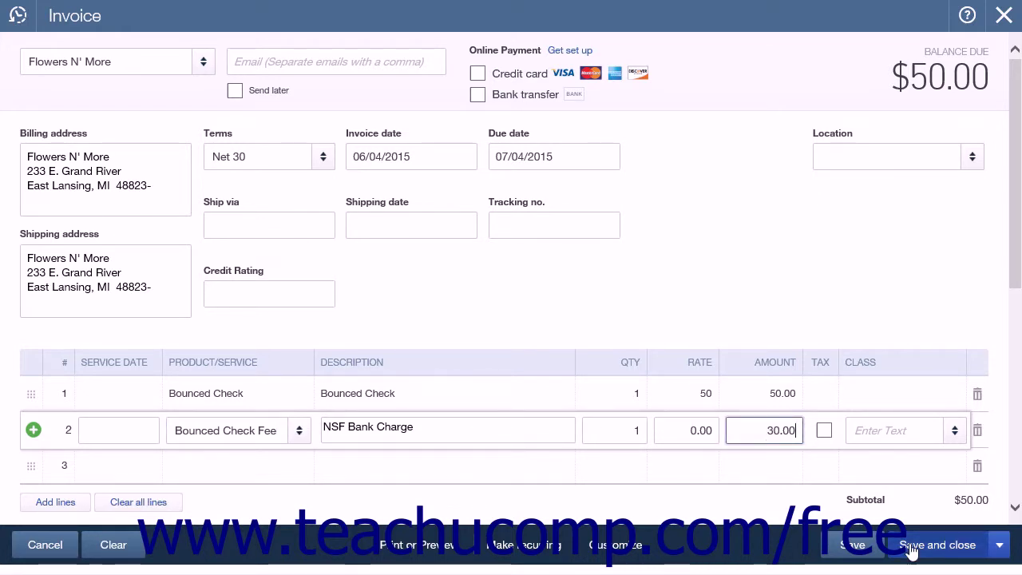
click(910, 548)
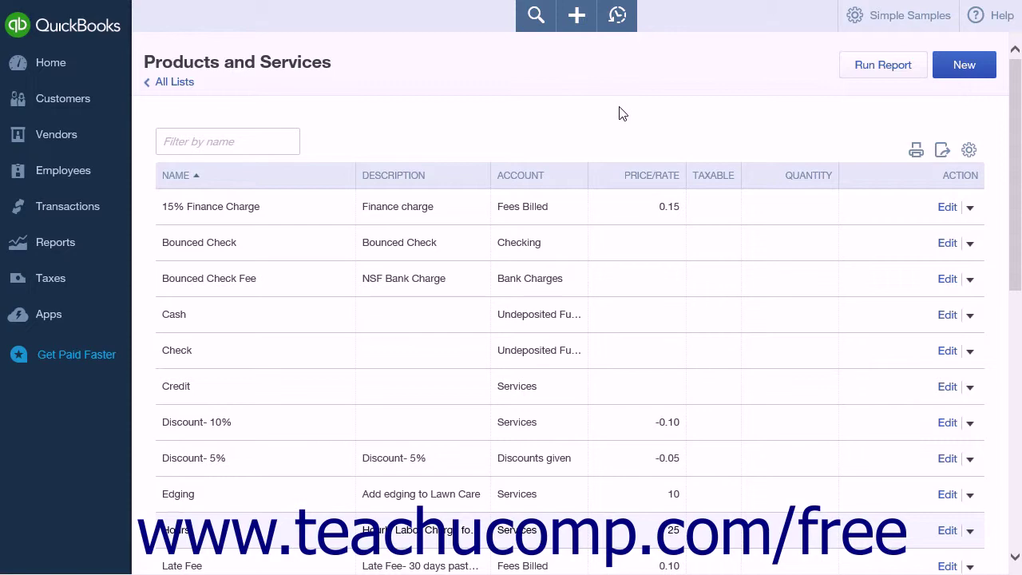
Step: Create an expense from Checking with Bank of Anytown as the payee and NSF Fee as the reference number
click(578, 22)
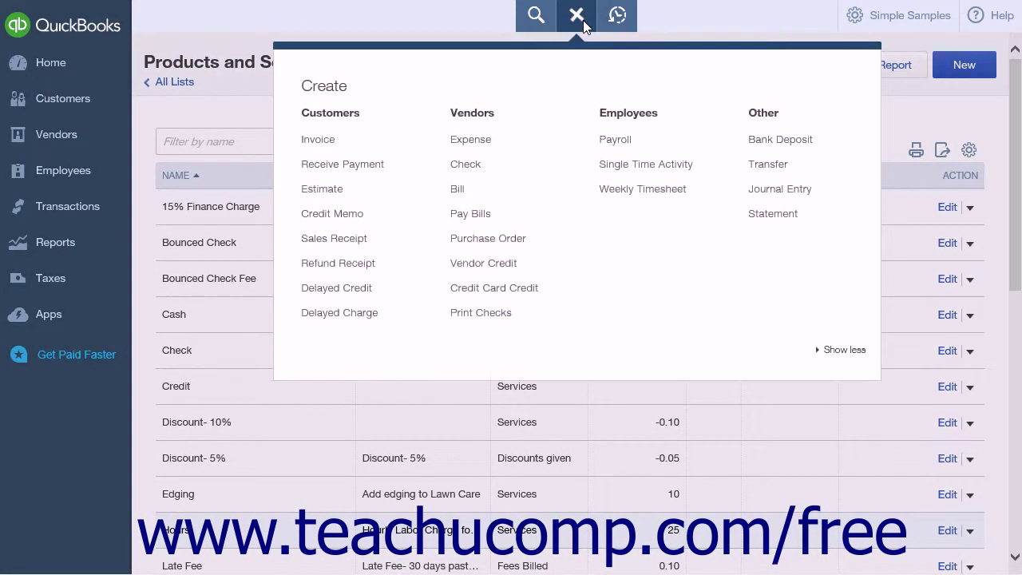
click(482, 143)
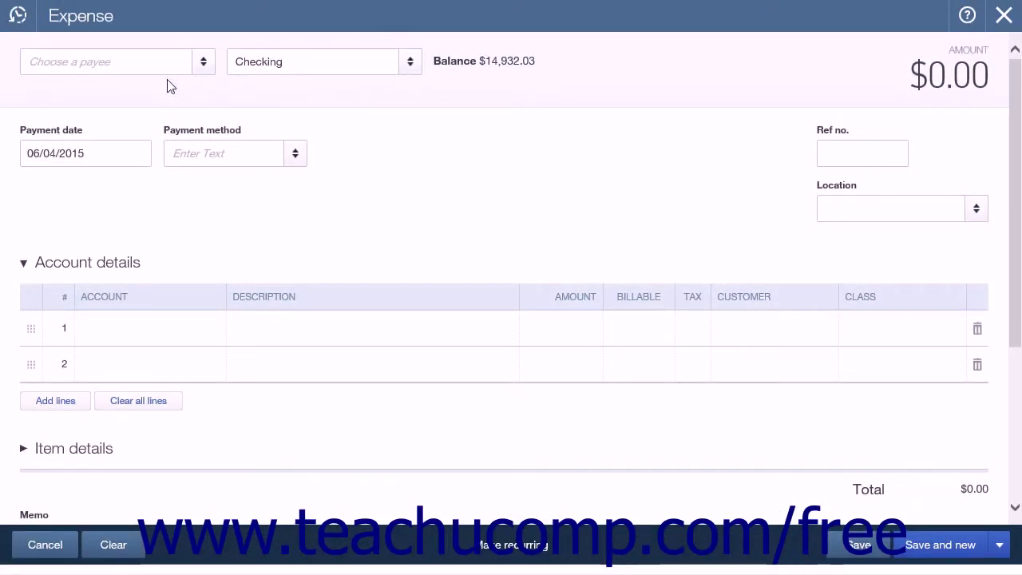
click(203, 68)
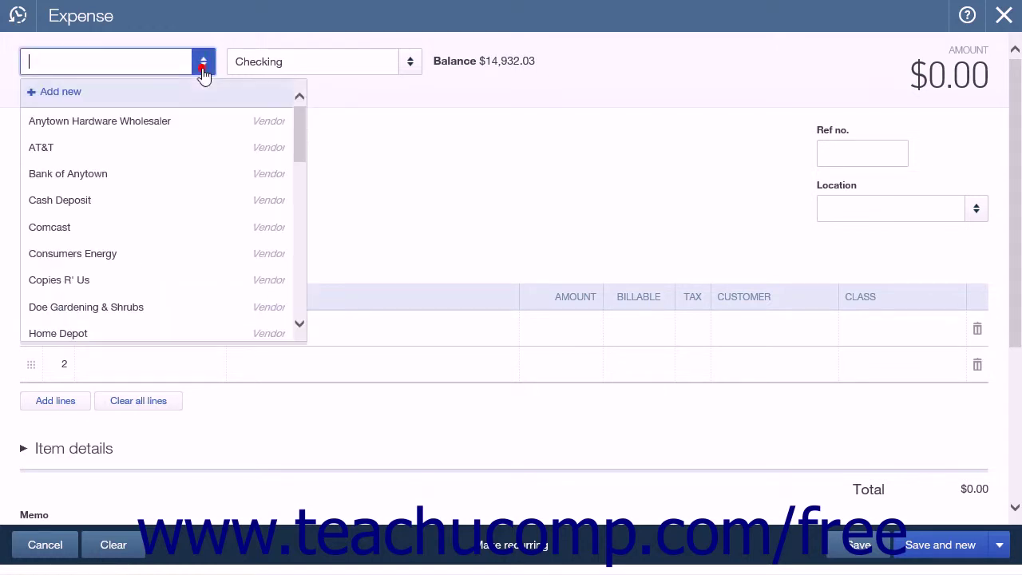
click(149, 173)
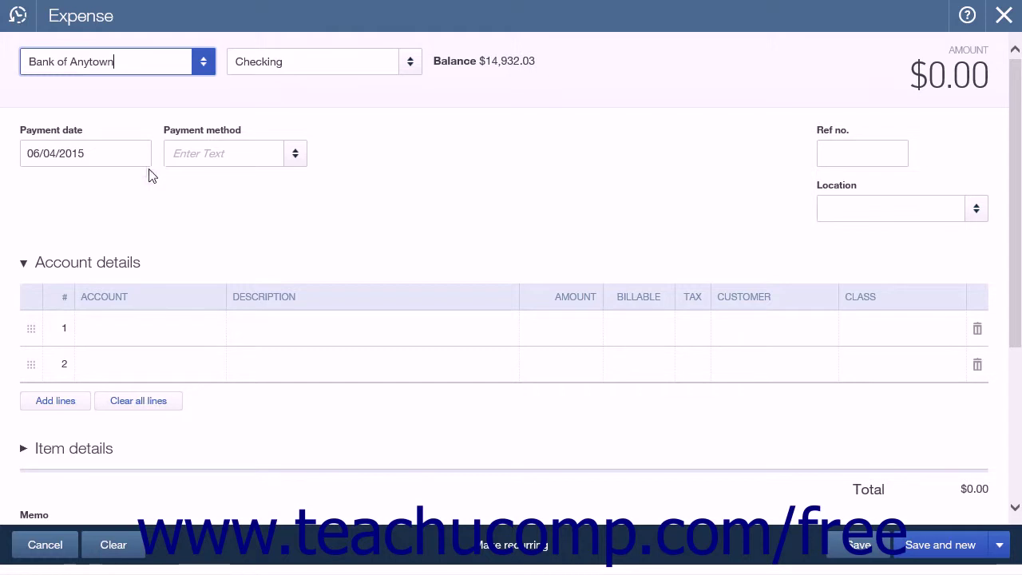
click(149, 162)
click(832, 152)
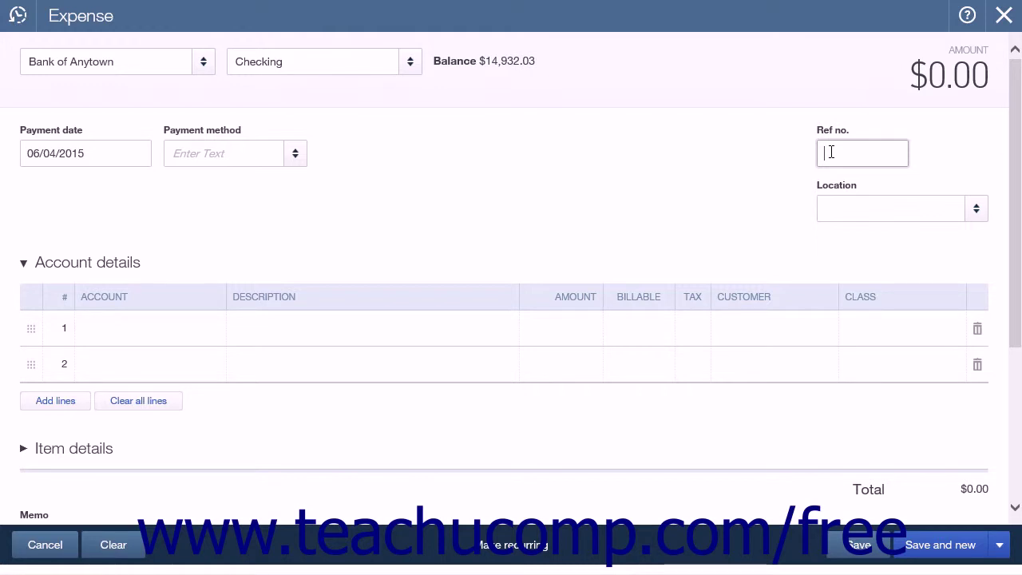
text(NSF Fee)
Step: Enter a Bank Charges account line of 30.00 on the expense, and save and close it
click(198, 336)
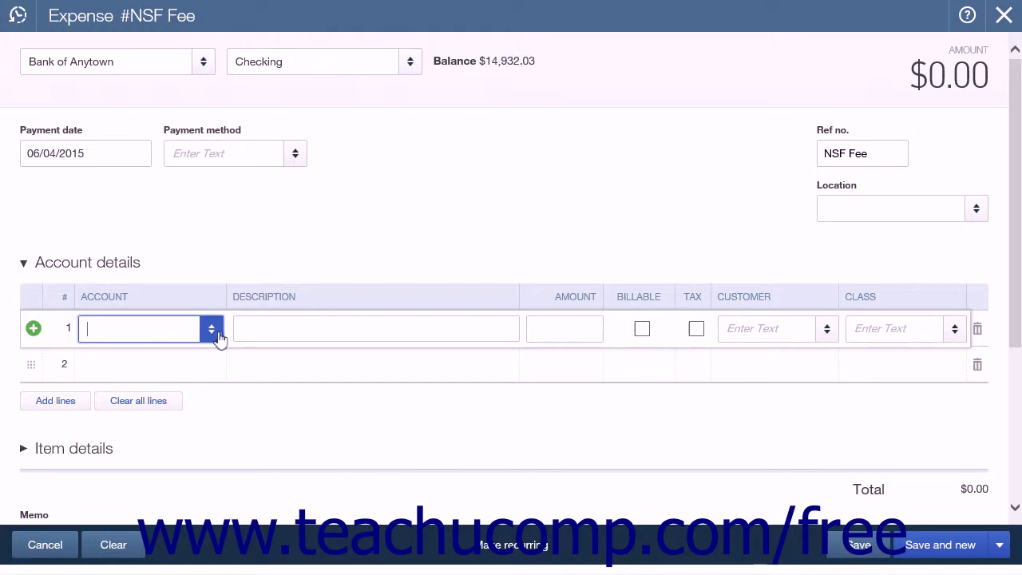
click(212, 330)
scroll(165, 136, down, 1)
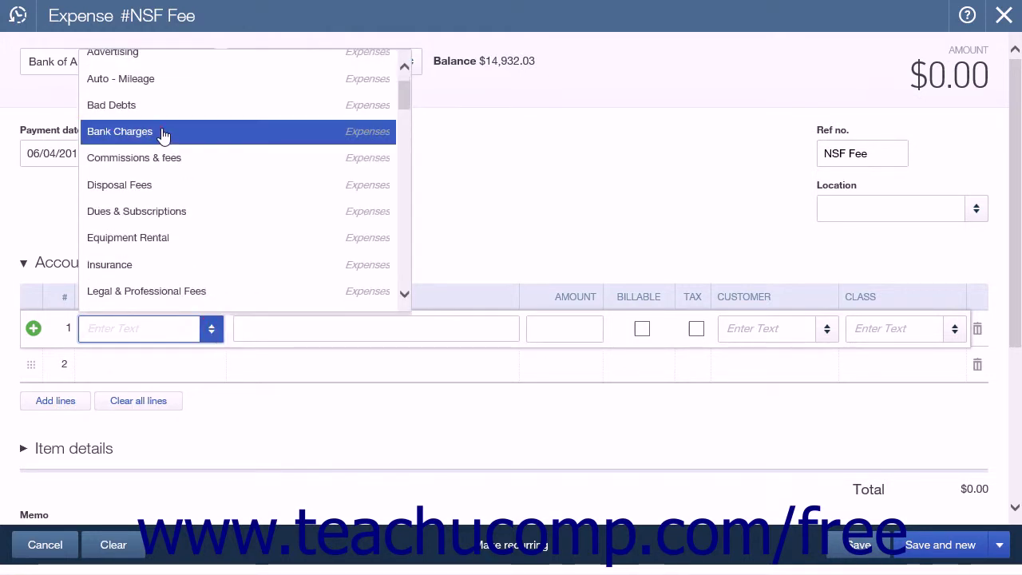
click(162, 133)
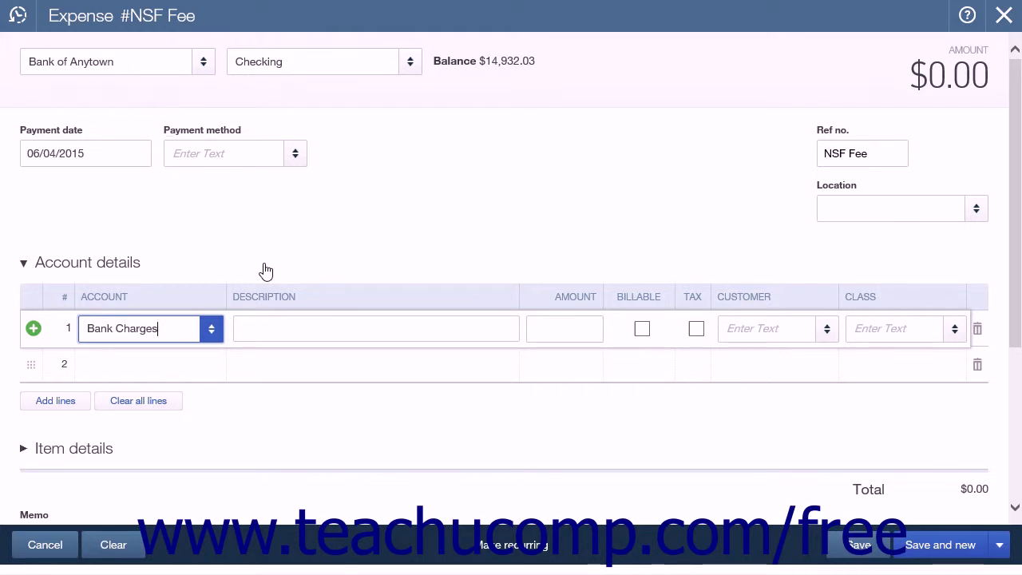
click(592, 329)
text(30.00)
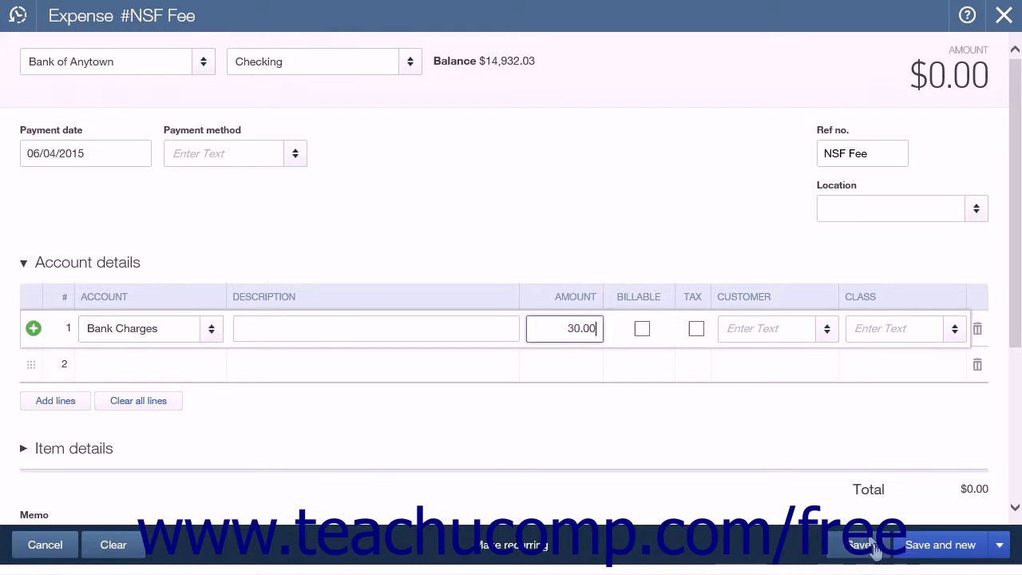
click(952, 551)
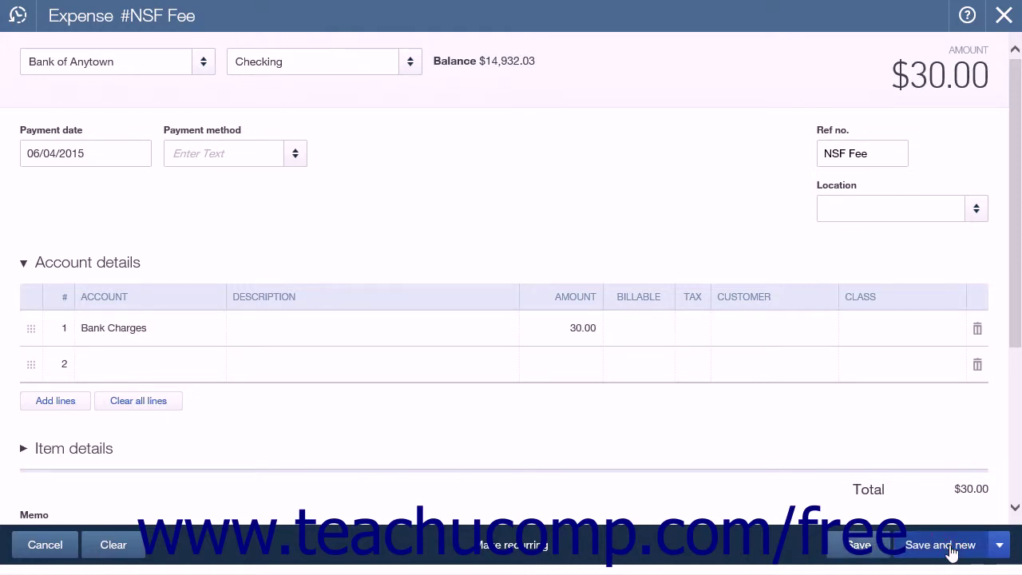
click(751, 50)
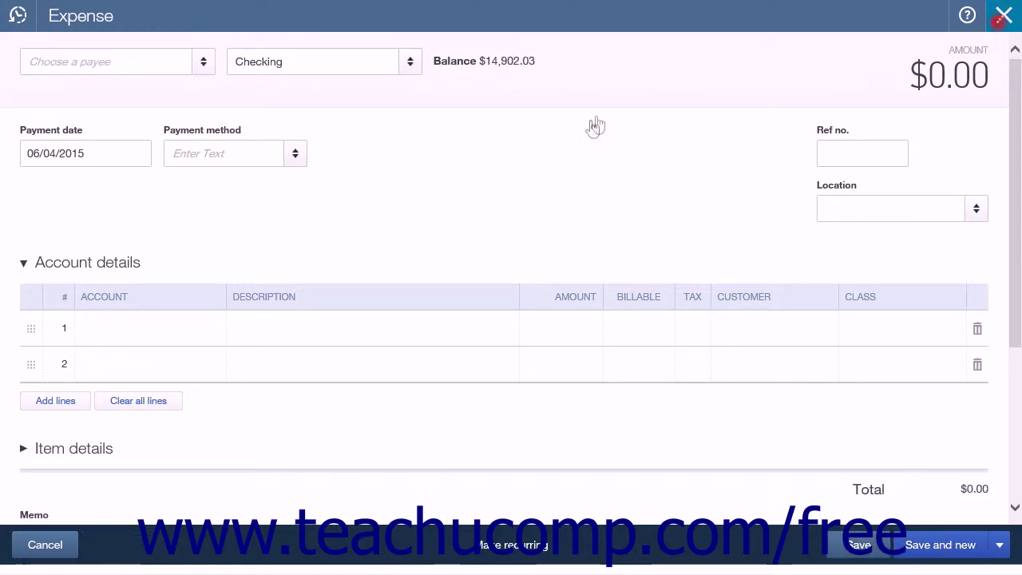
key(Escape)
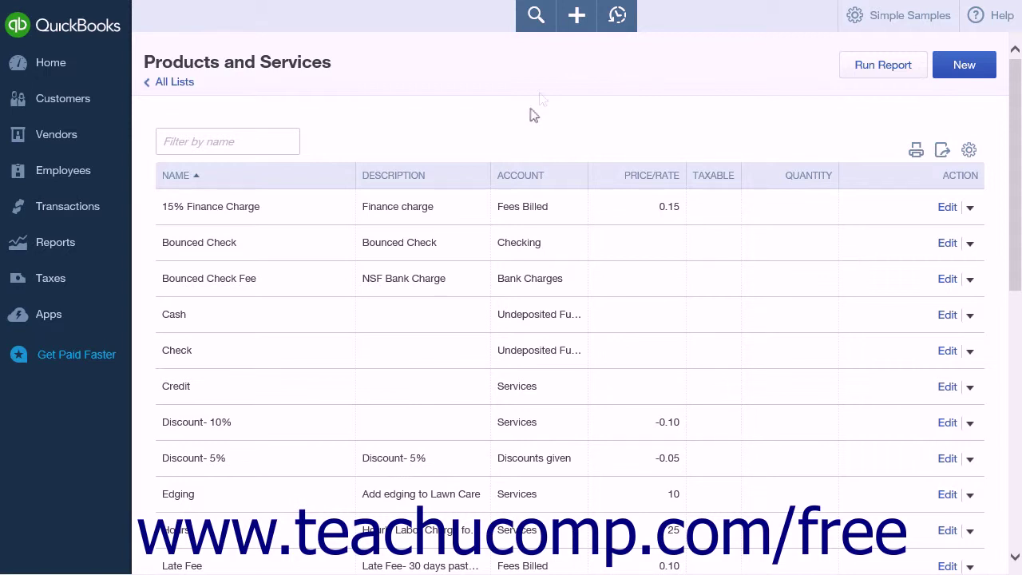
Step: Receive a cash payment of 80.00 from Flowers N' More for the outstanding invoice into Undeposited Funds, and save and close it
click(575, 17)
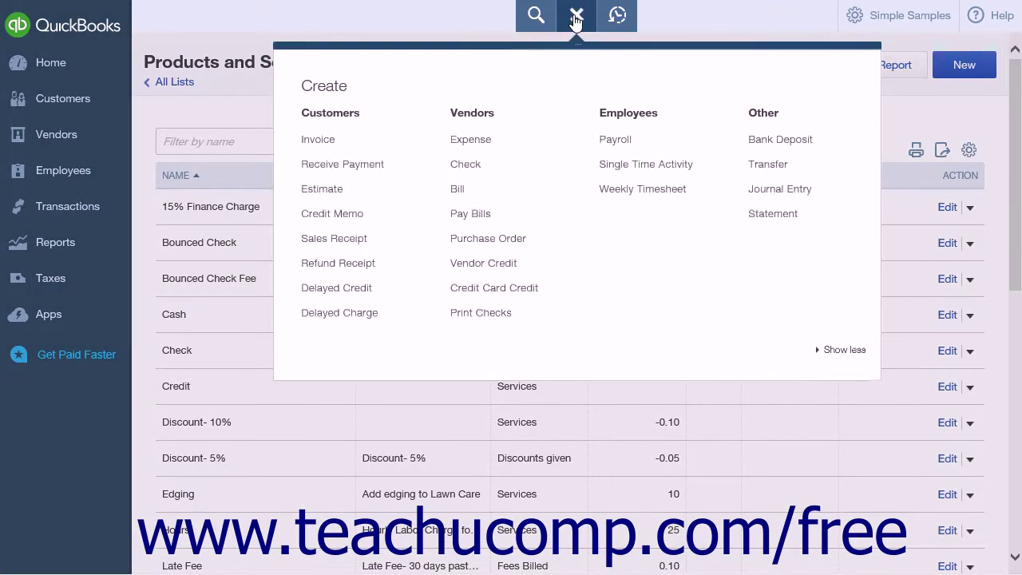
click(382, 162)
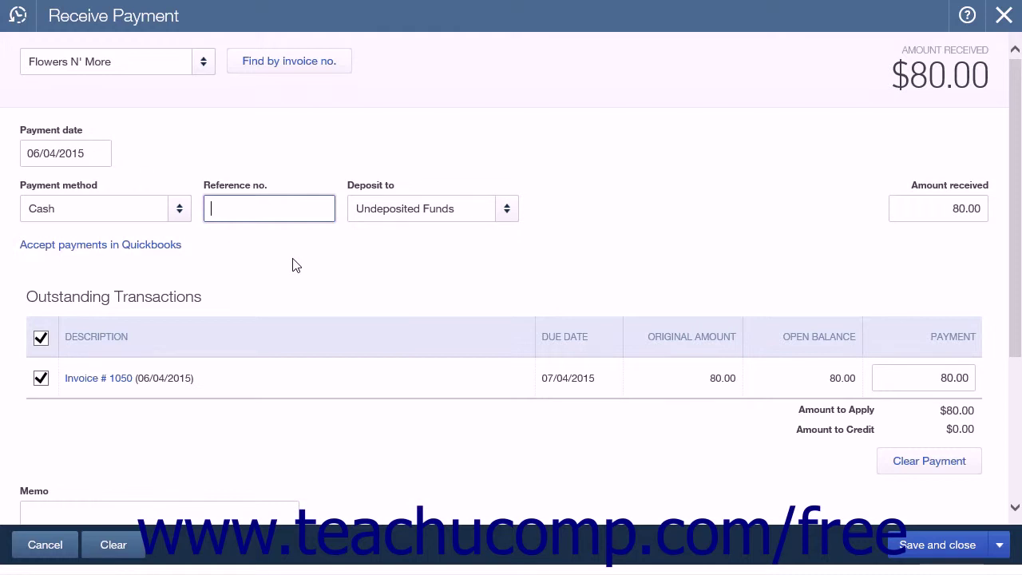
click(926, 546)
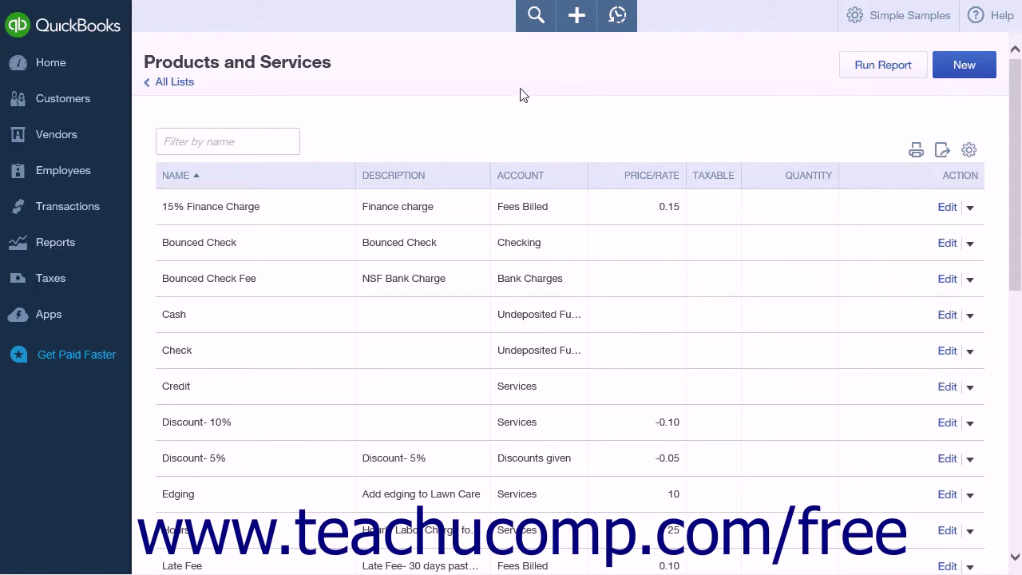
Step: Create a check from Checking with the individual customer as payee, Print later turned off and NSF-6-4-15 as the check number
click(578, 21)
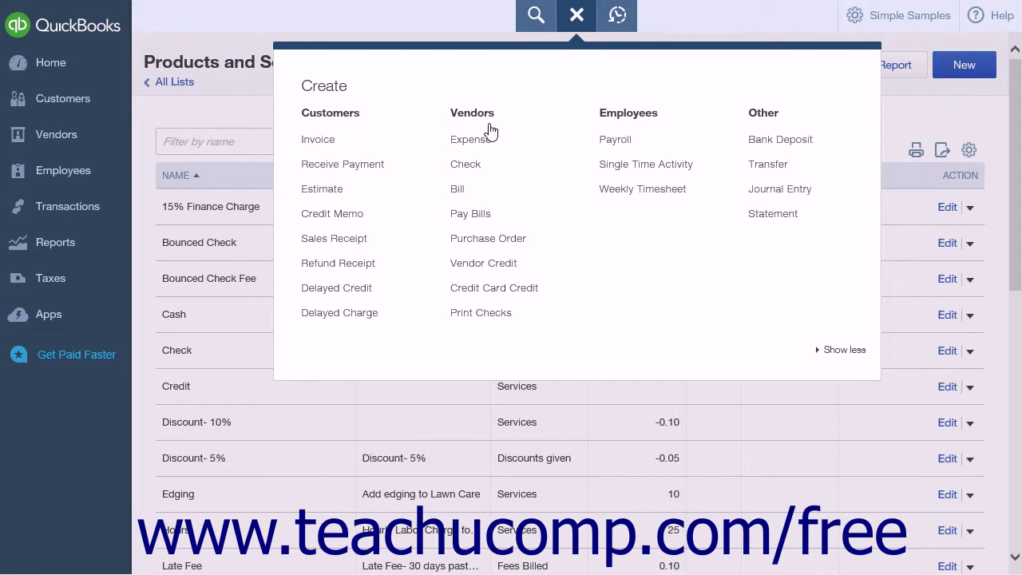
click(473, 166)
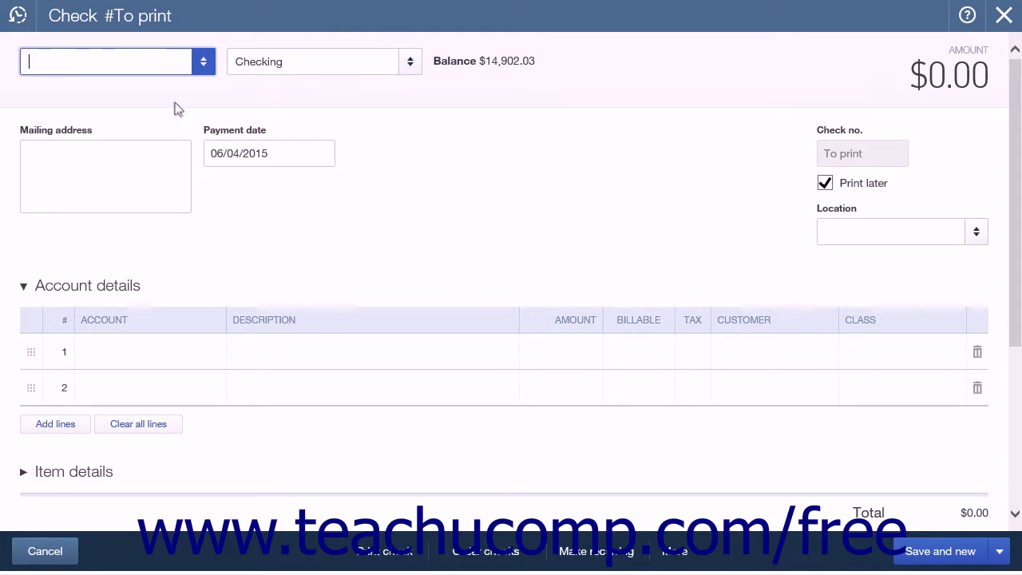
click(199, 66)
click(121, 236)
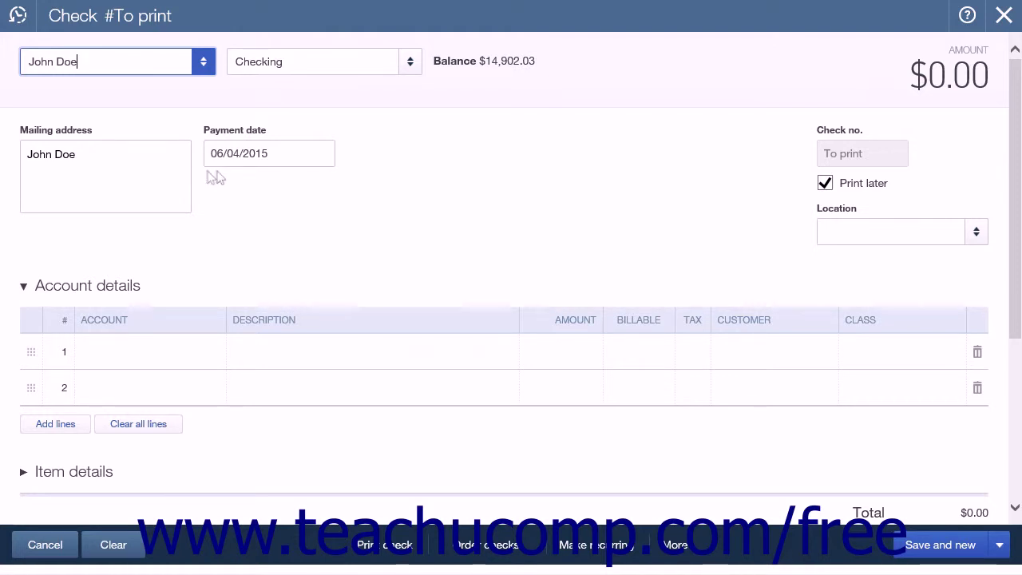
click(277, 155)
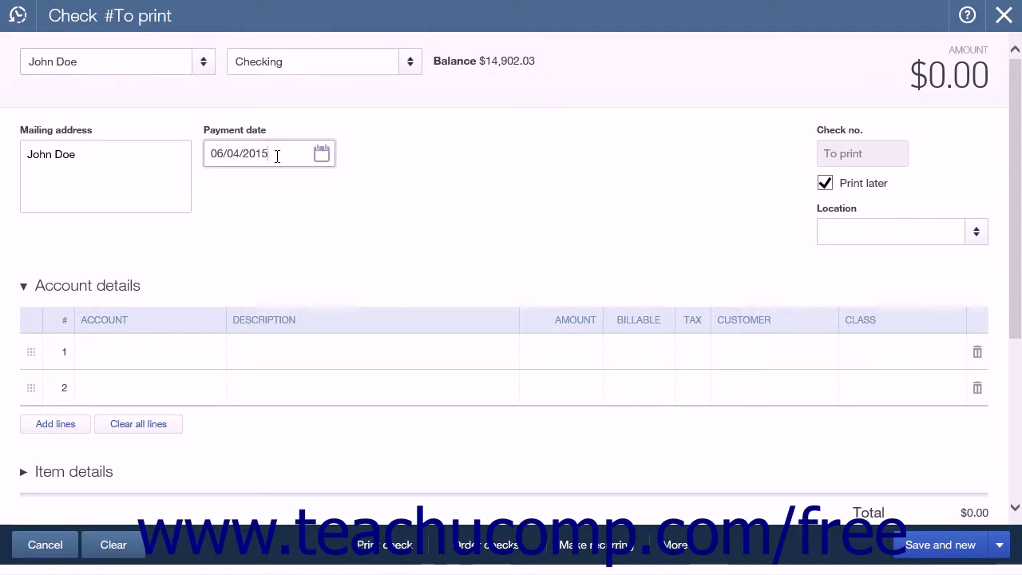
click(830, 187)
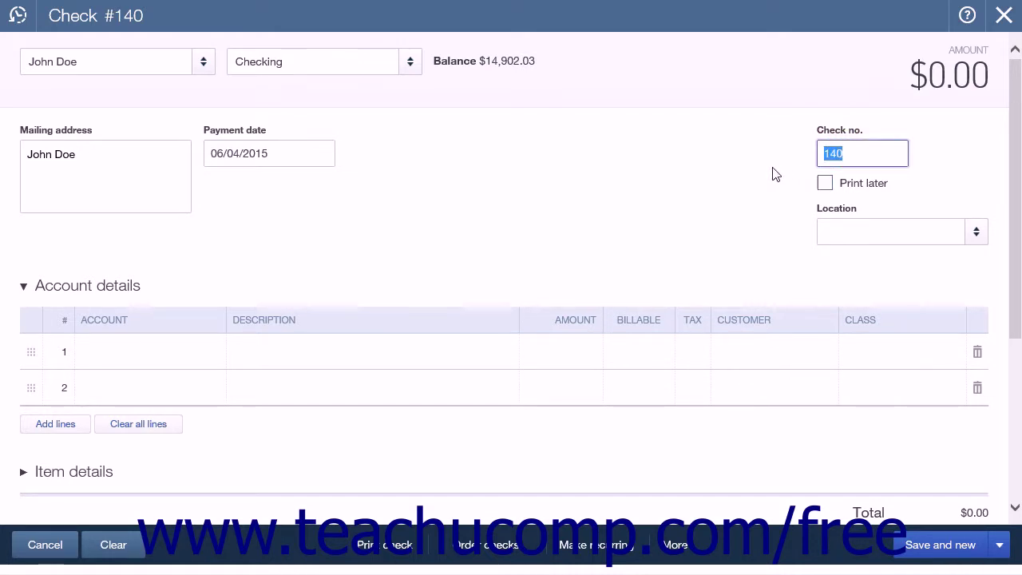
text(NSF-6-4-15)
Step: Enter an Accounts Receivable (A/R) line of 10.00 on the check, and save and close it
click(197, 352)
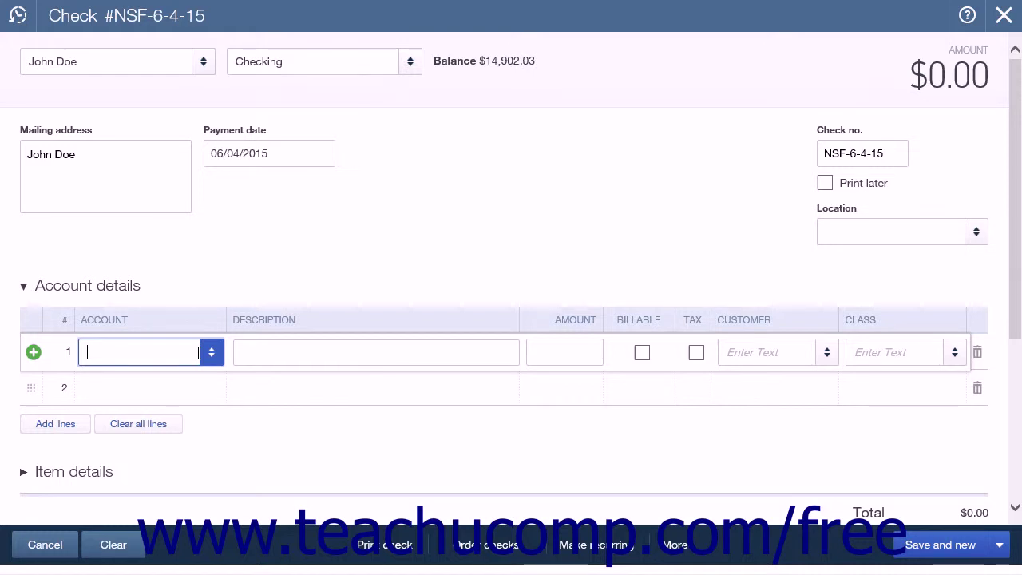
click(212, 356)
click(217, 170)
click(583, 352)
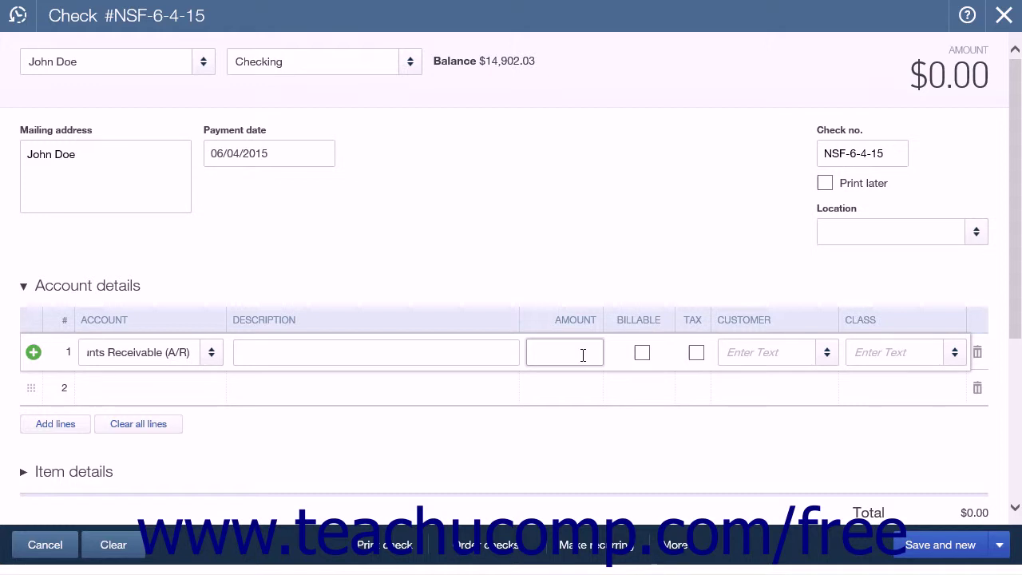
text(1000)
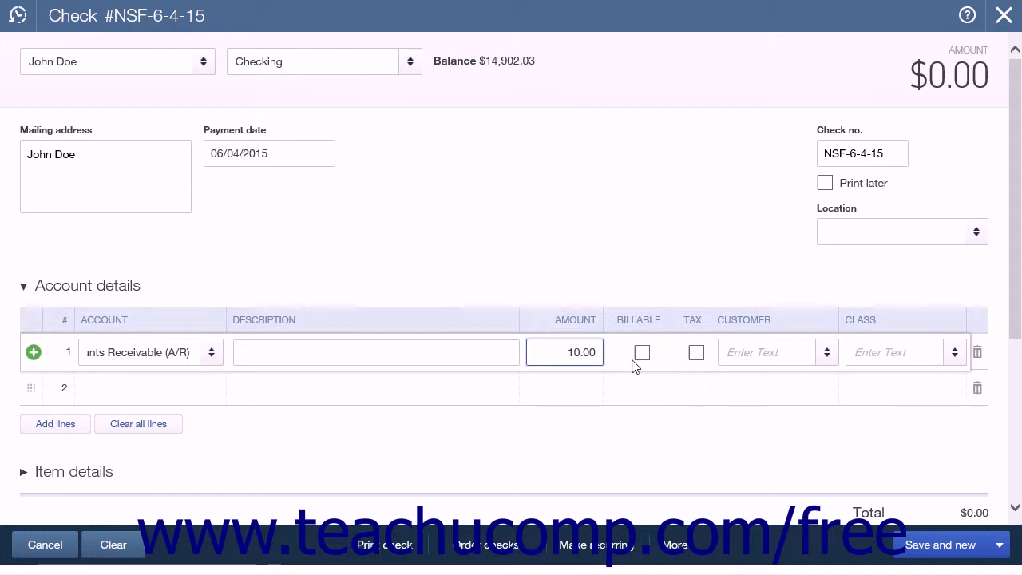
click(996, 549)
click(962, 520)
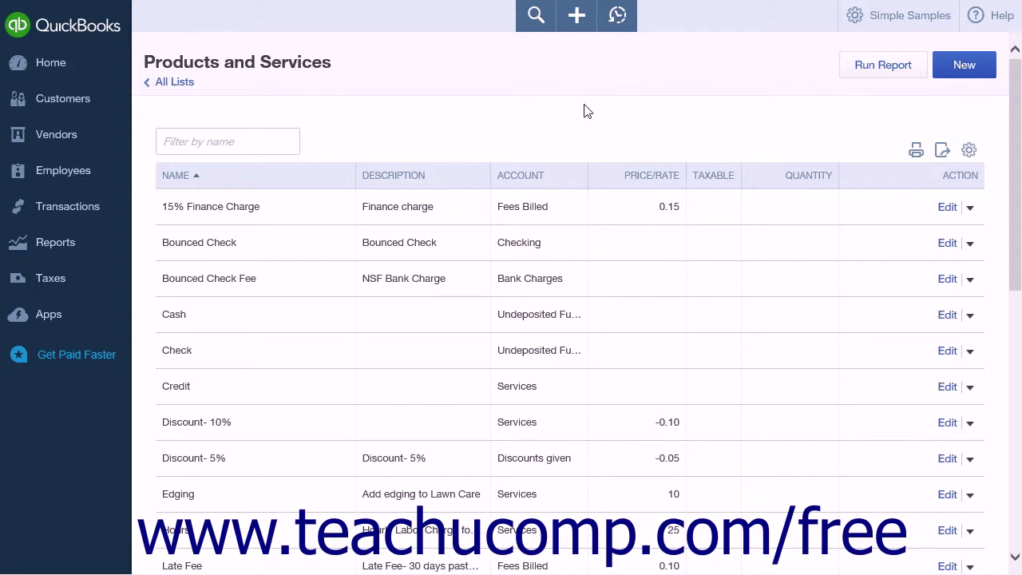
Step: Open the 05/25/2015 check payment from the same customer's transaction list
click(52, 98)
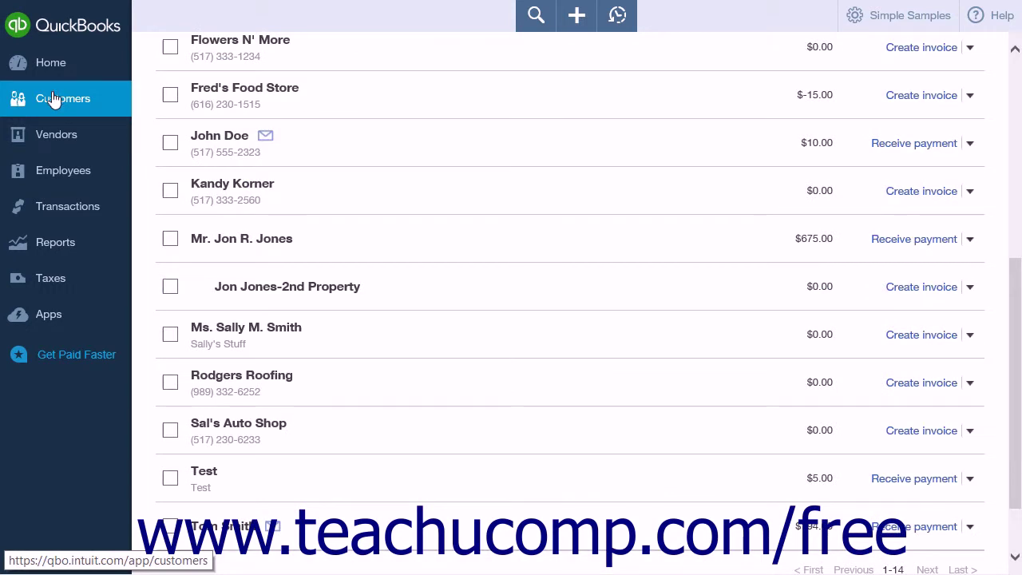
click(205, 139)
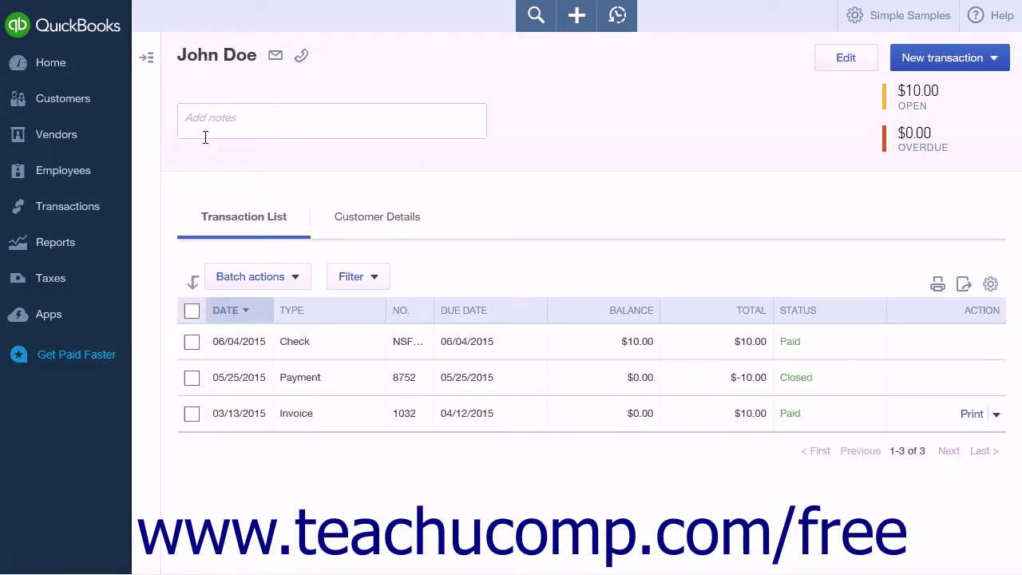
click(256, 226)
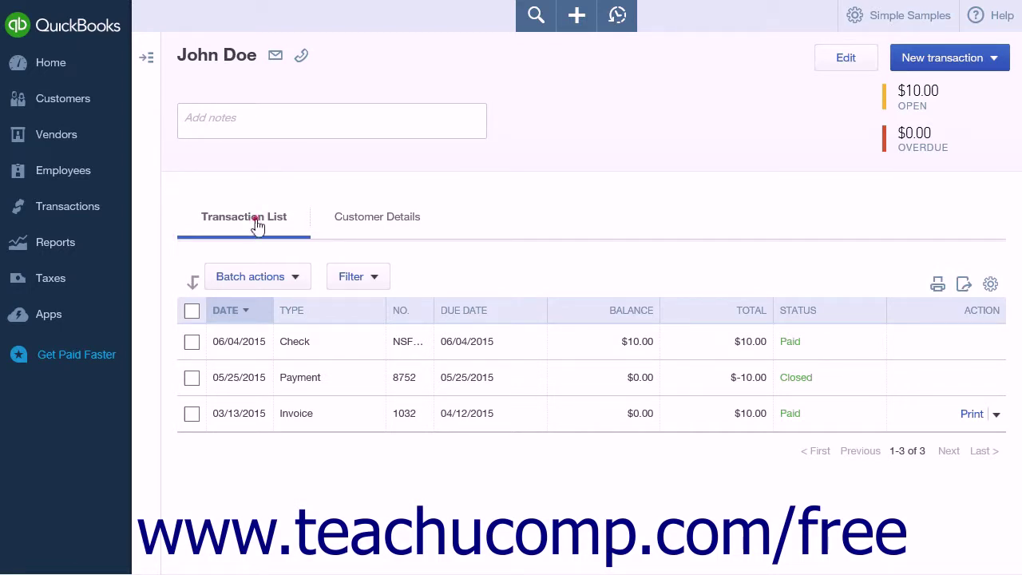
click(306, 384)
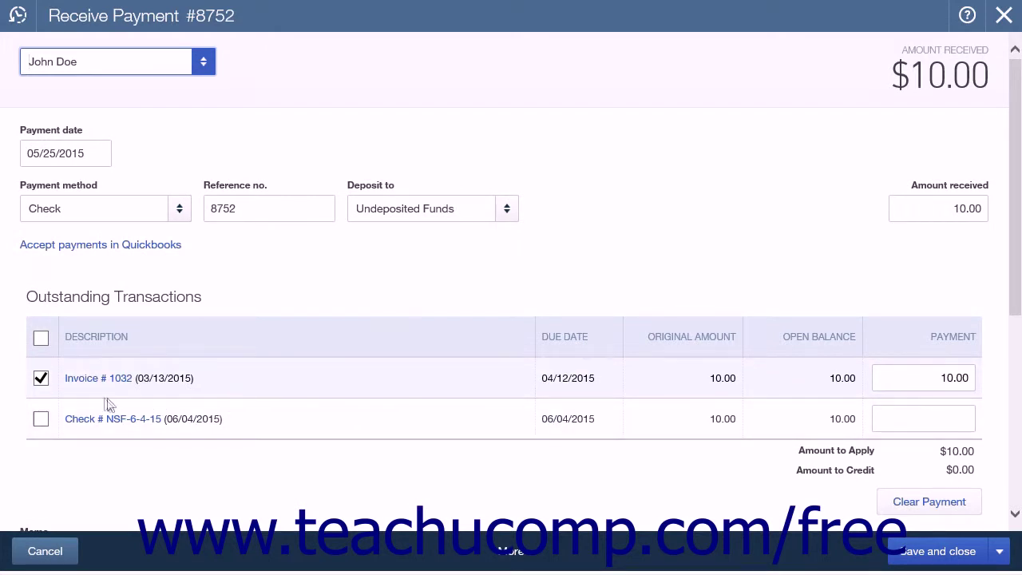
Step: Move the payment's 10.00 from the 03/13/2015 invoice to check NSF-6-4-15, and save and close the payment, confirming the change
click(44, 384)
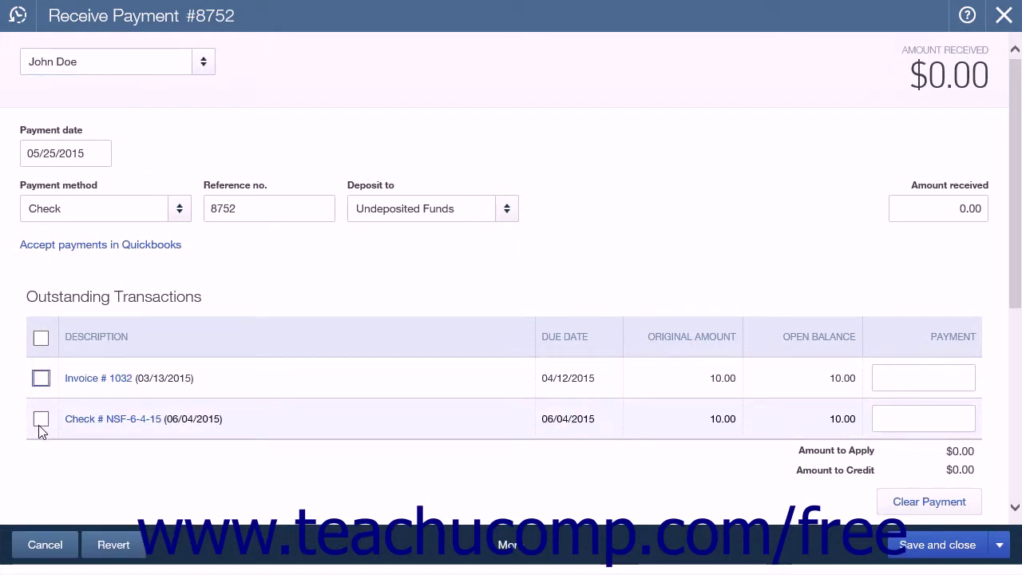
click(41, 420)
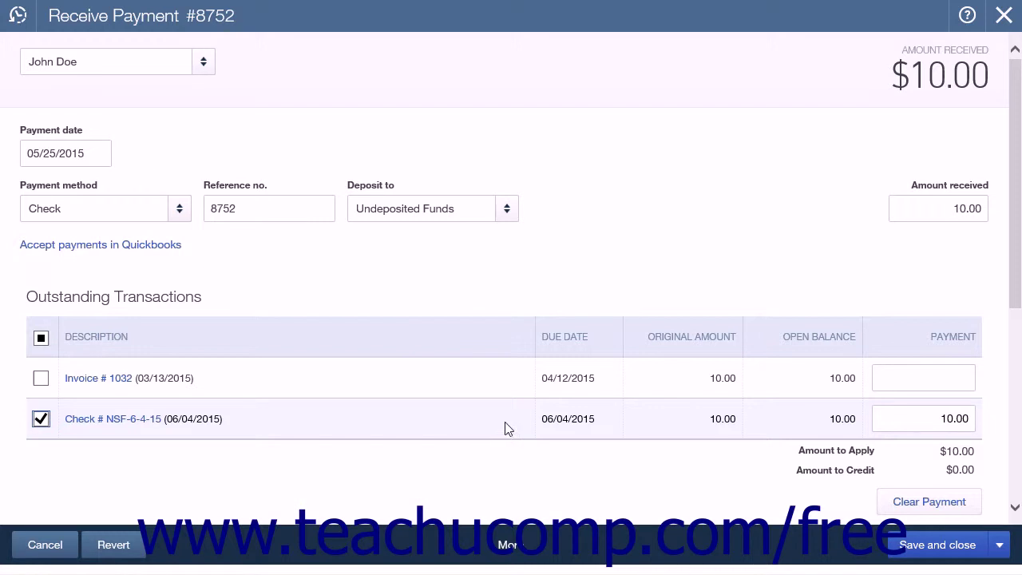
click(942, 547)
click(671, 334)
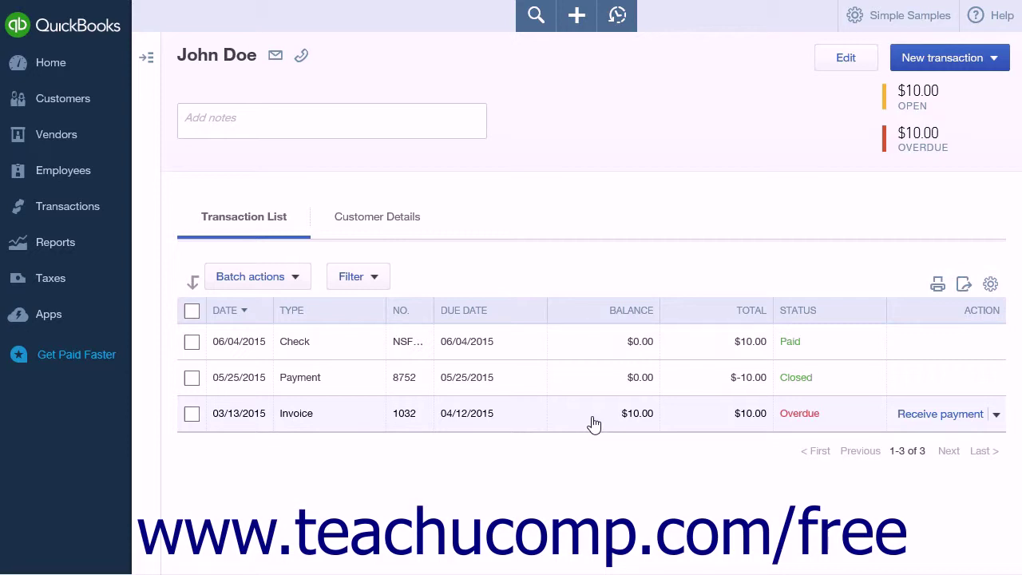
Step: Create an invoice for the customer with one Bounced Check Fee line of 30.00, and save and close it
click(577, 16)
click(343, 141)
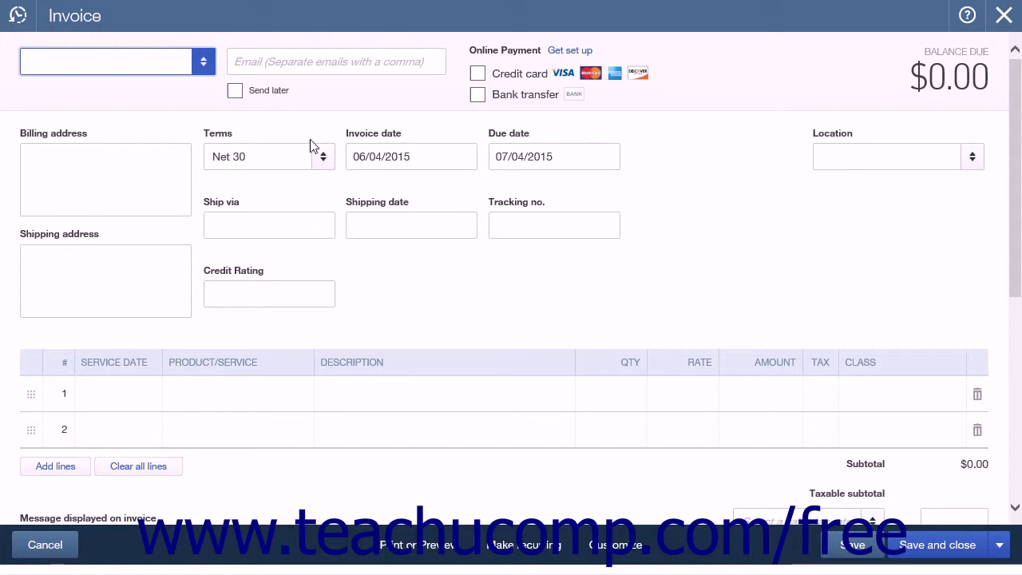
click(202, 66)
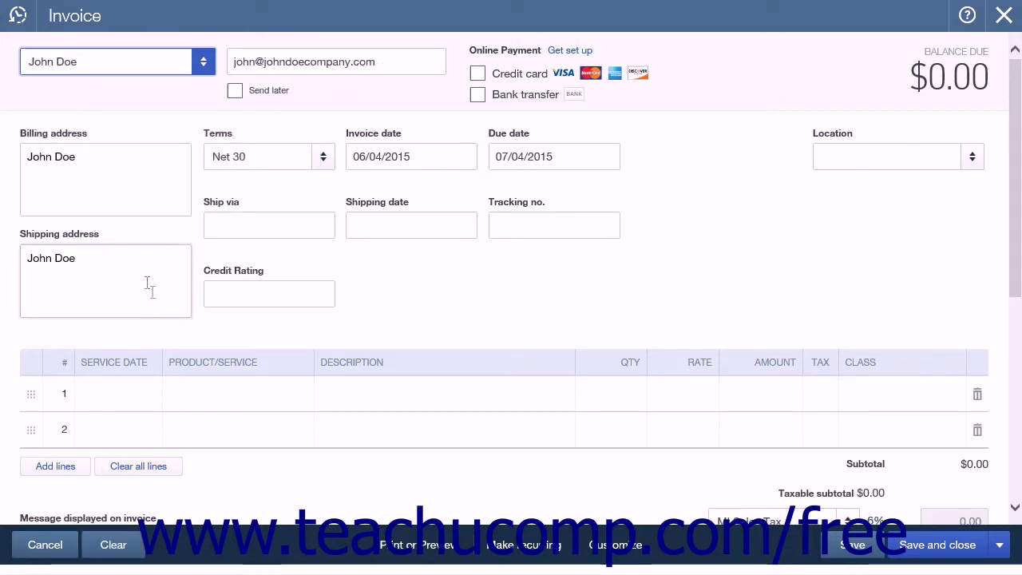
click(214, 395)
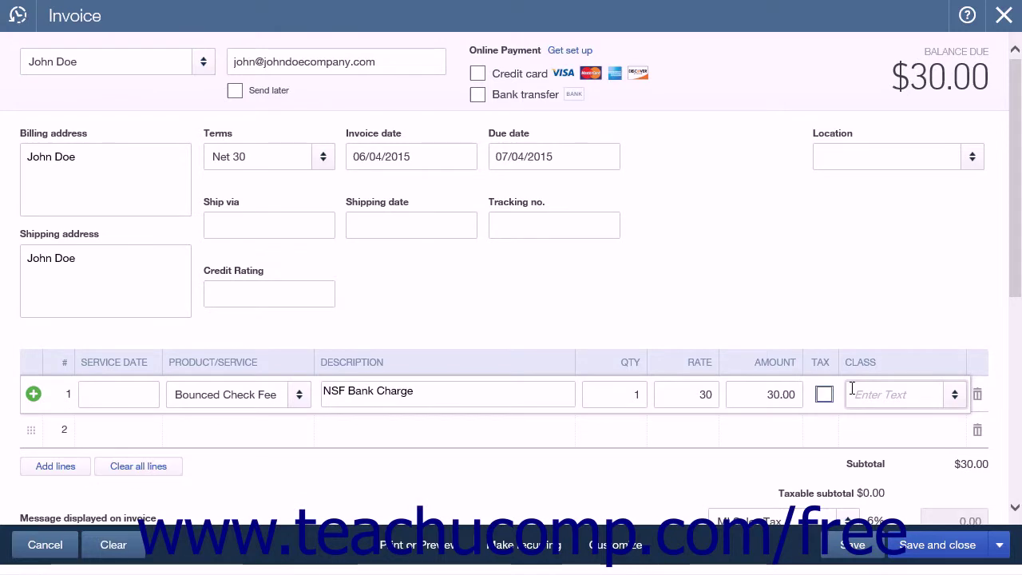
click(915, 544)
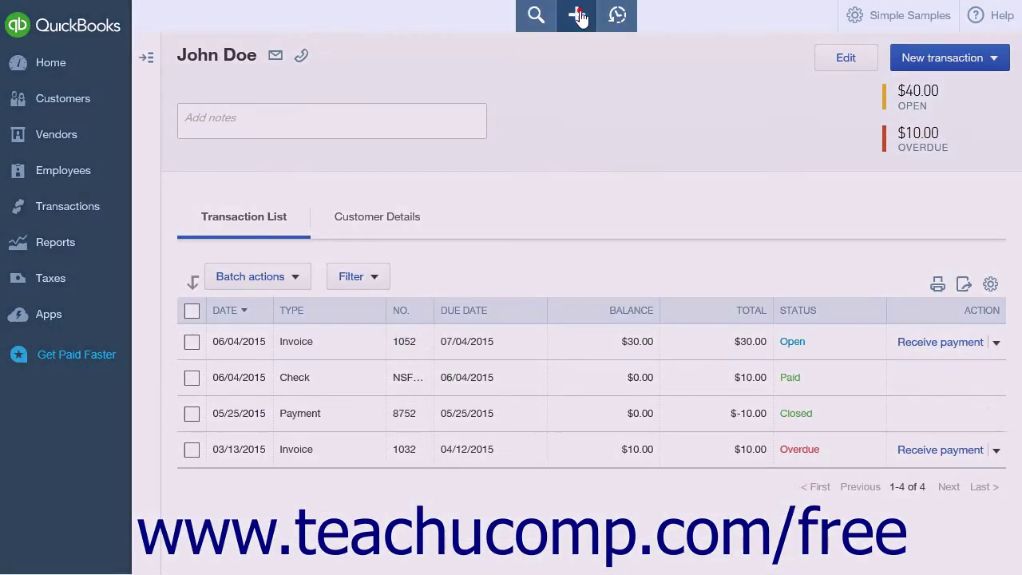
Step: Create an expense from Checking to Bank of Anytown with reference NSF Fee and a Bank Charges line of 30.00
click(577, 15)
click(452, 138)
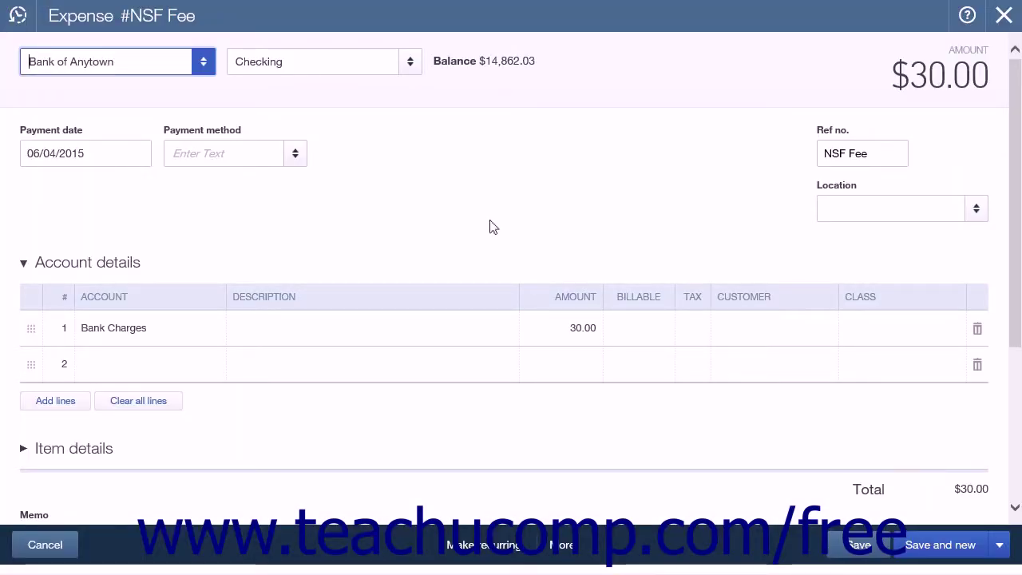
click(371, 327)
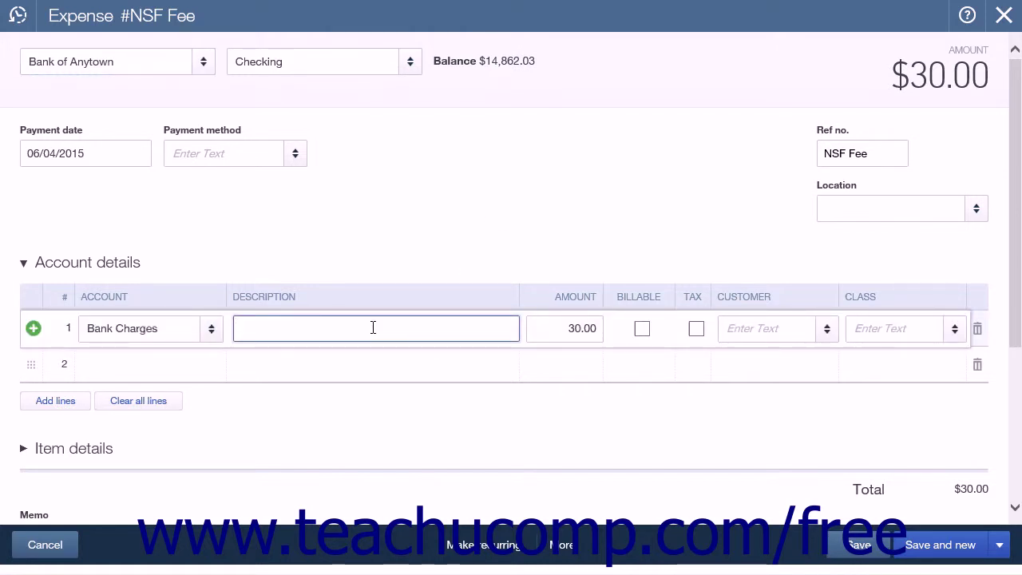
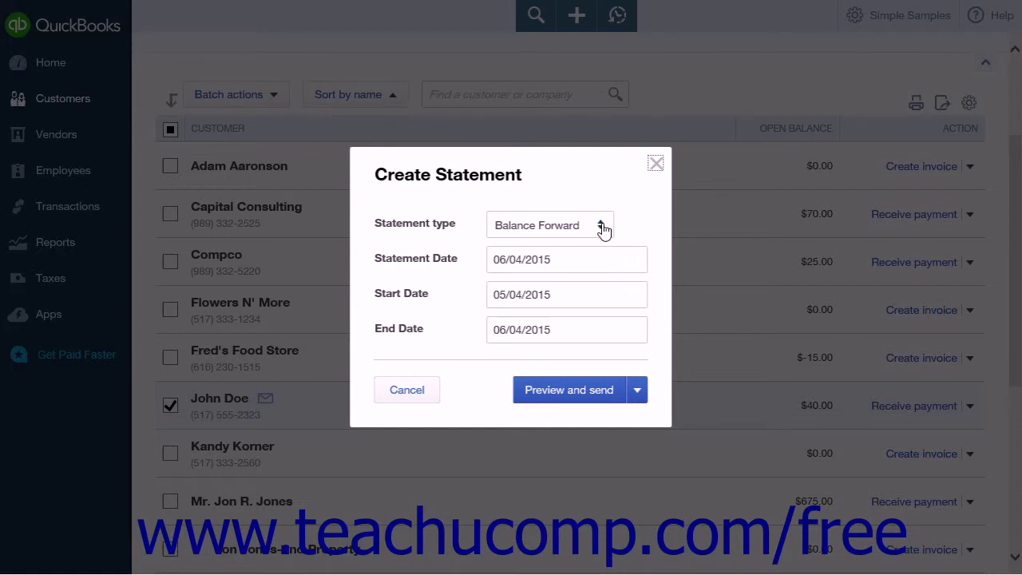
Step: Preview an Open Item statement for the selected customer and close it without sending
click(569, 283)
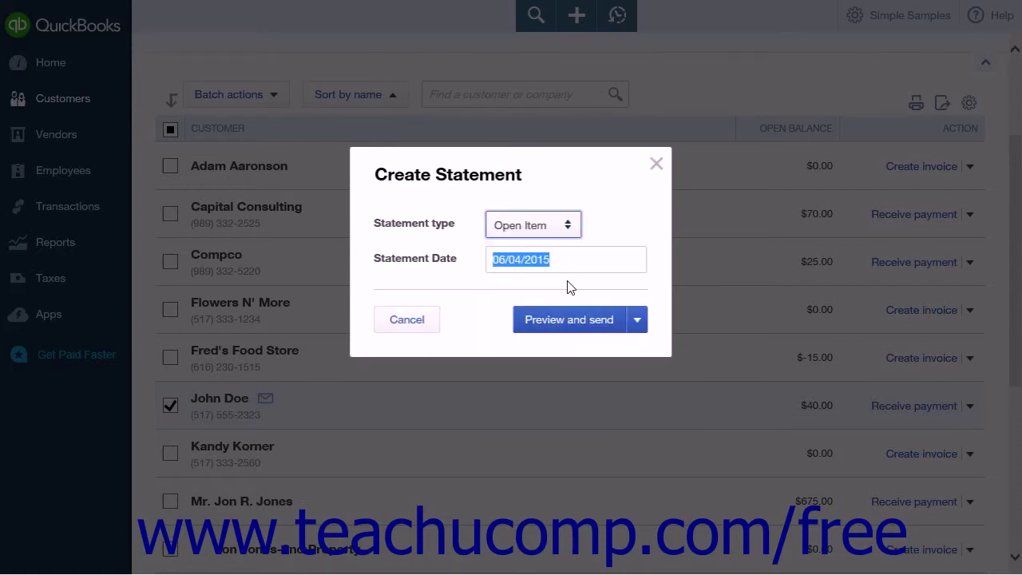
click(572, 319)
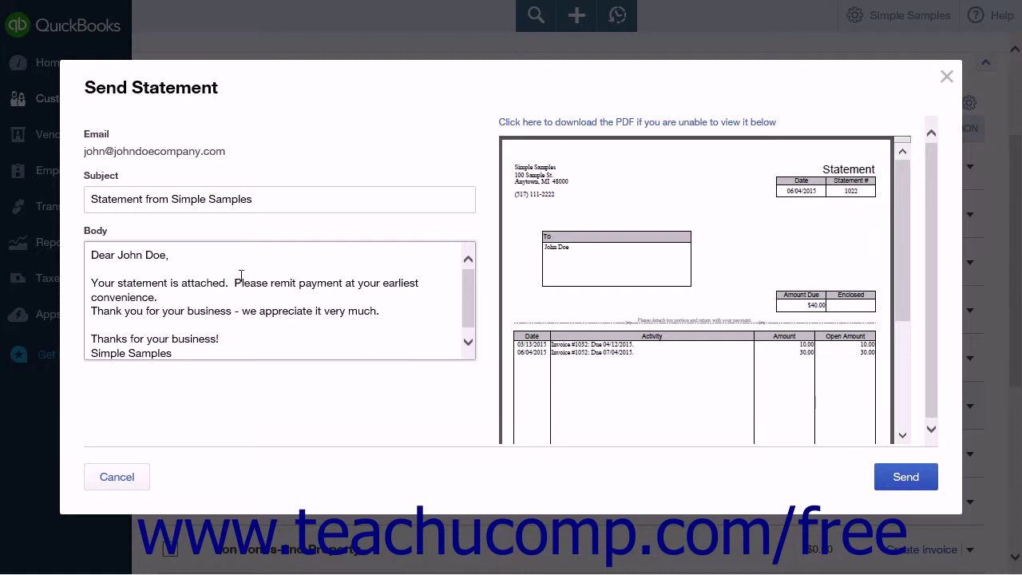
click(688, 357)
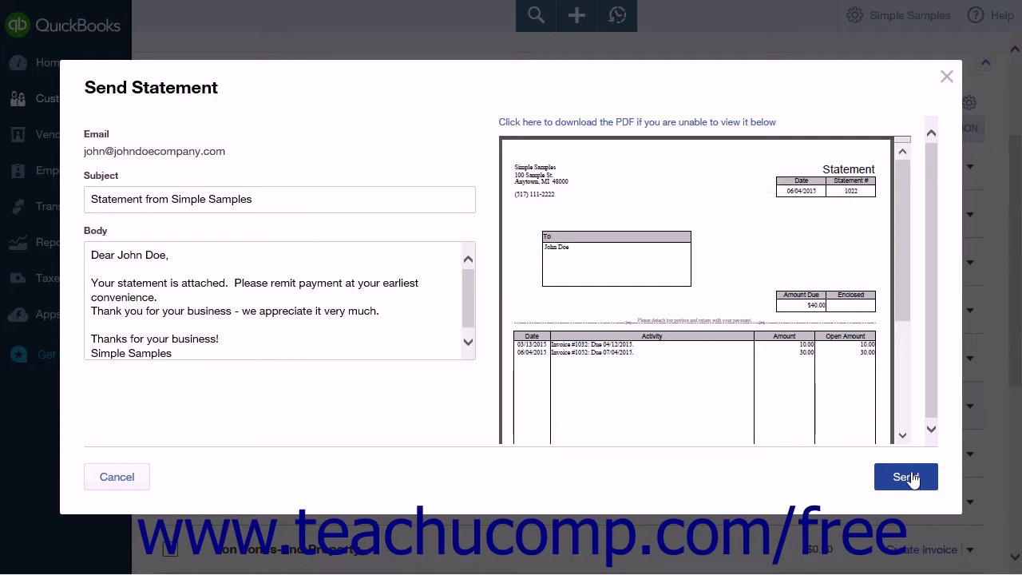
click(946, 80)
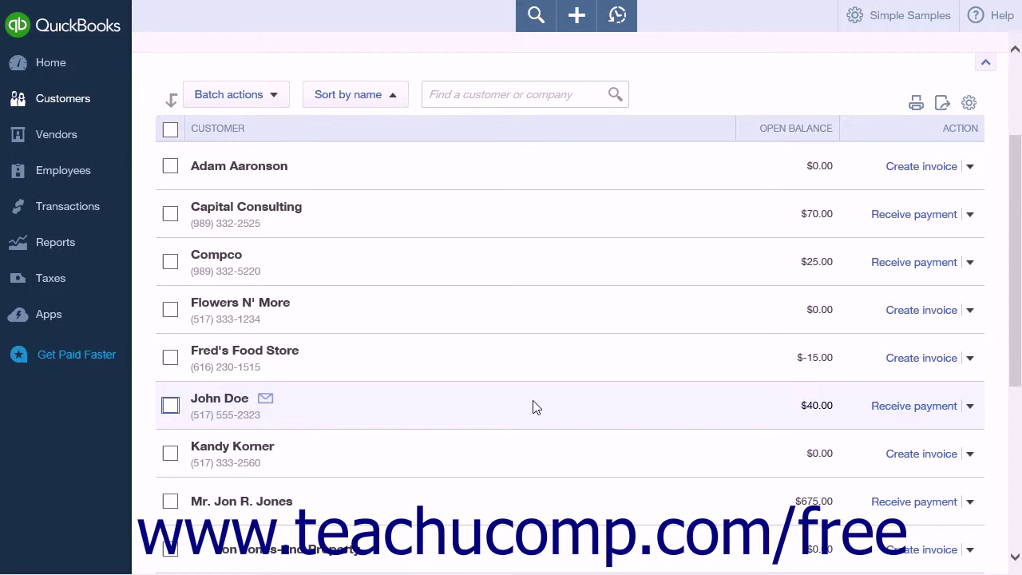
Step: Receive the customer's 40.00 cash payment for both open invoices into Undeposited Funds, and save and close it
click(952, 408)
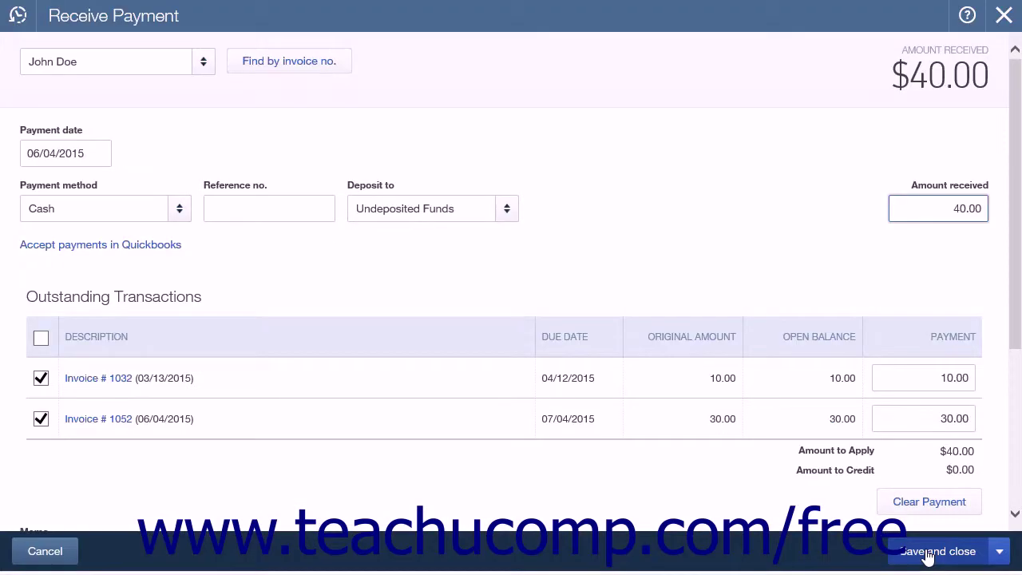
click(926, 547)
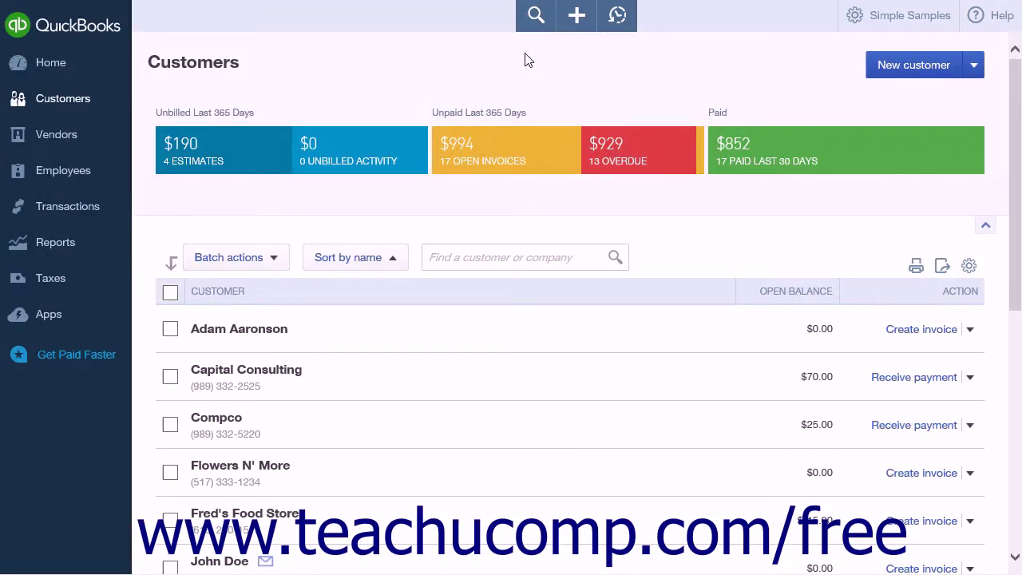
Step: Start a journal entry whose first line debits Accounts Receivable (A/R) for 50.00
click(580, 16)
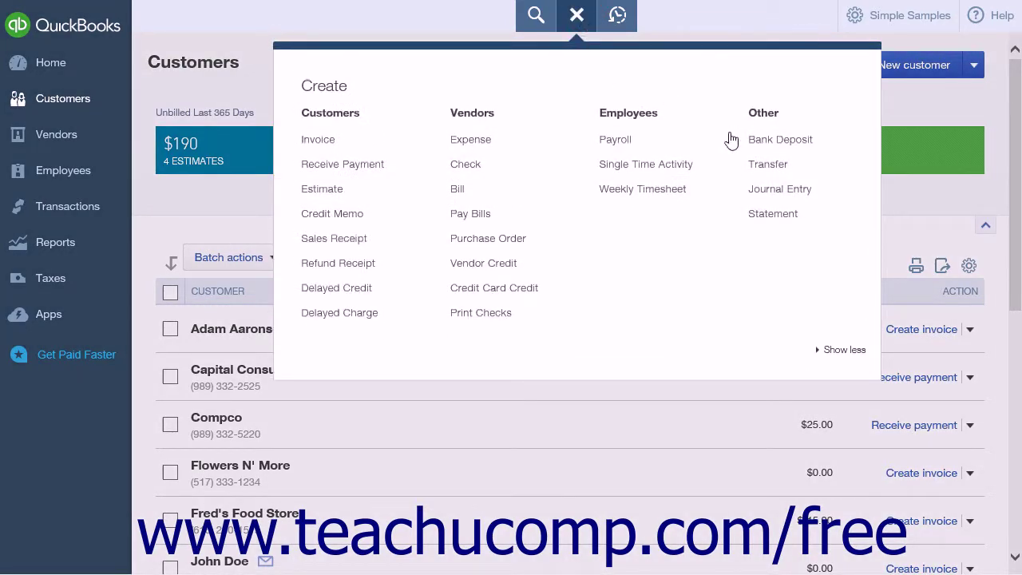
click(790, 196)
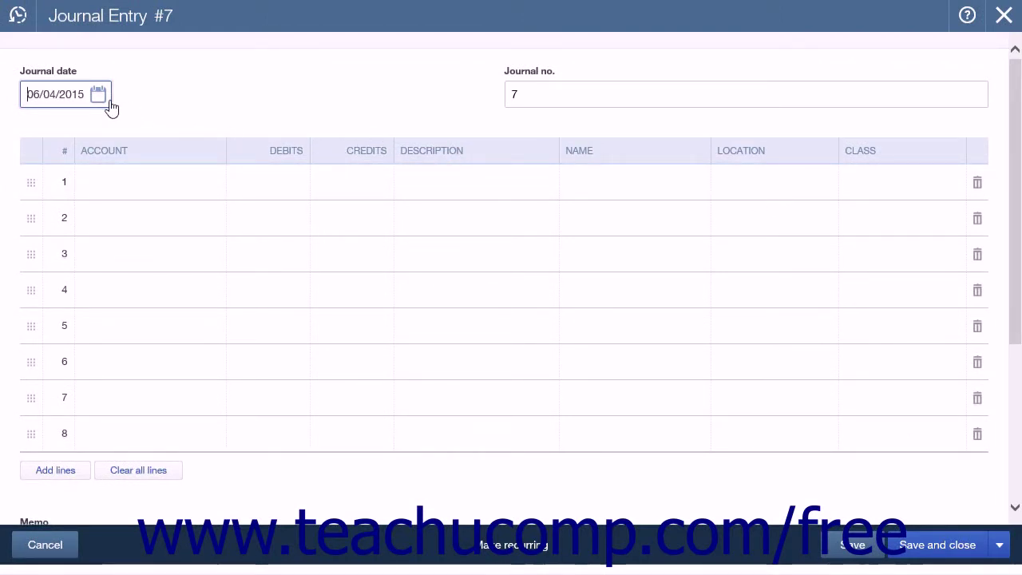
click(171, 192)
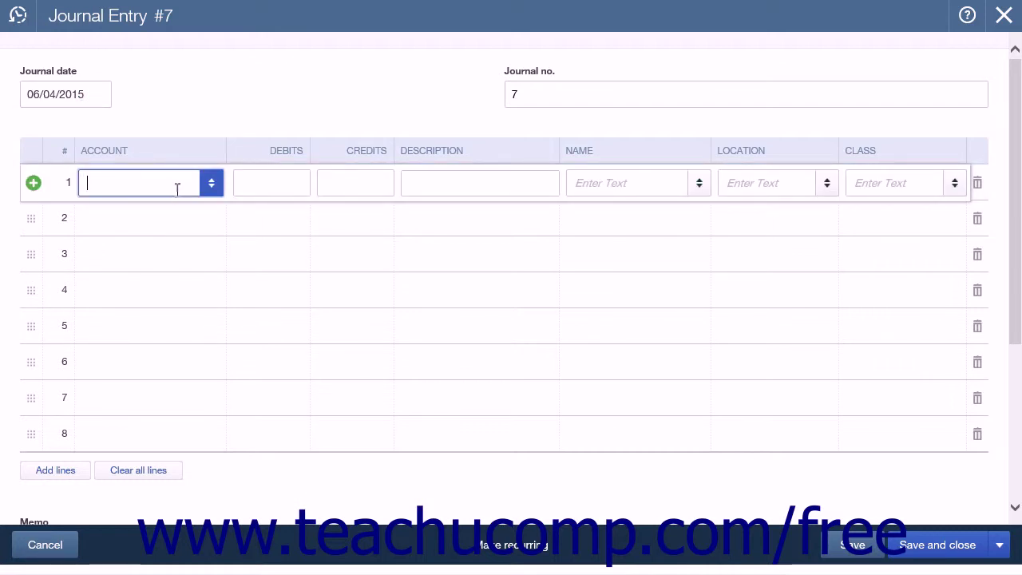
click(210, 184)
click(183, 295)
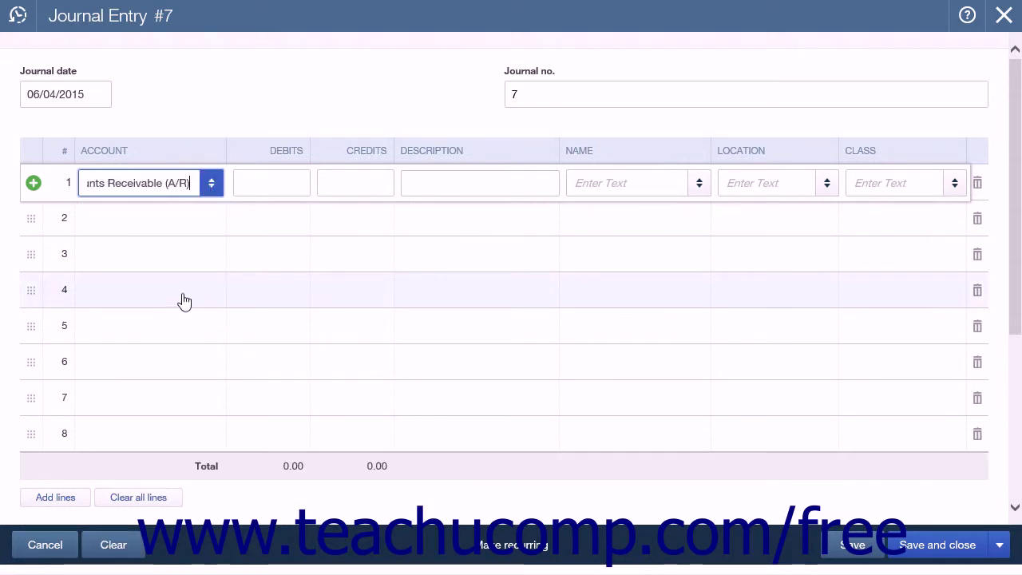
click(270, 189)
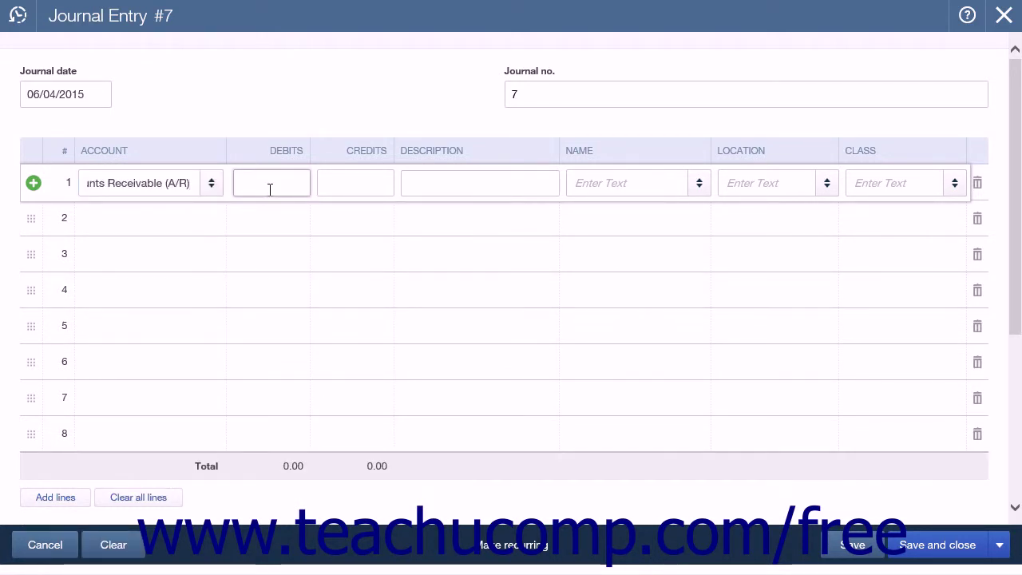
text(50.00)
Step: Describe the first journal line as "Customer bounced check." and assign it to Kandy Korner
click(447, 177)
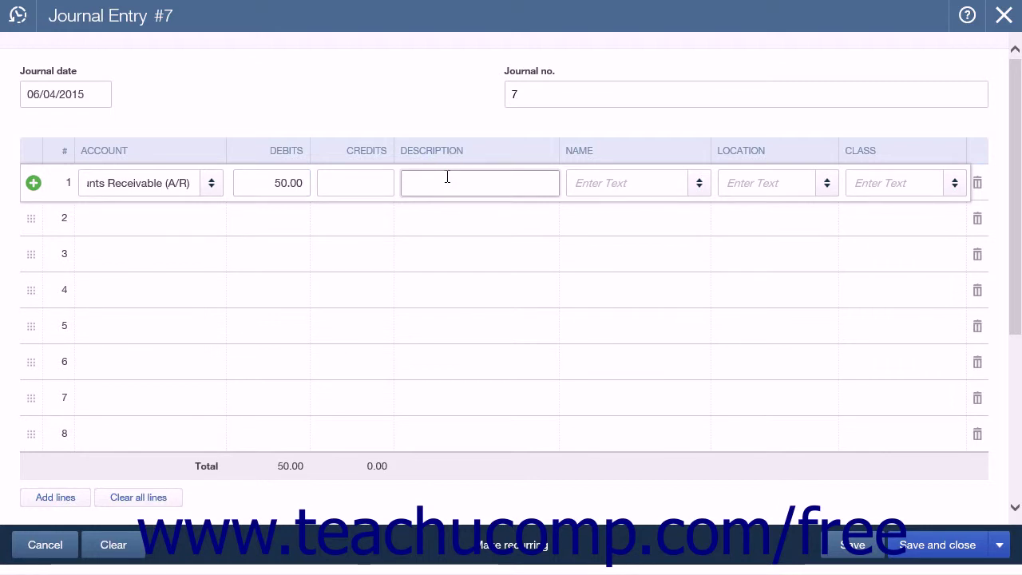
text(Customer bounced check.)
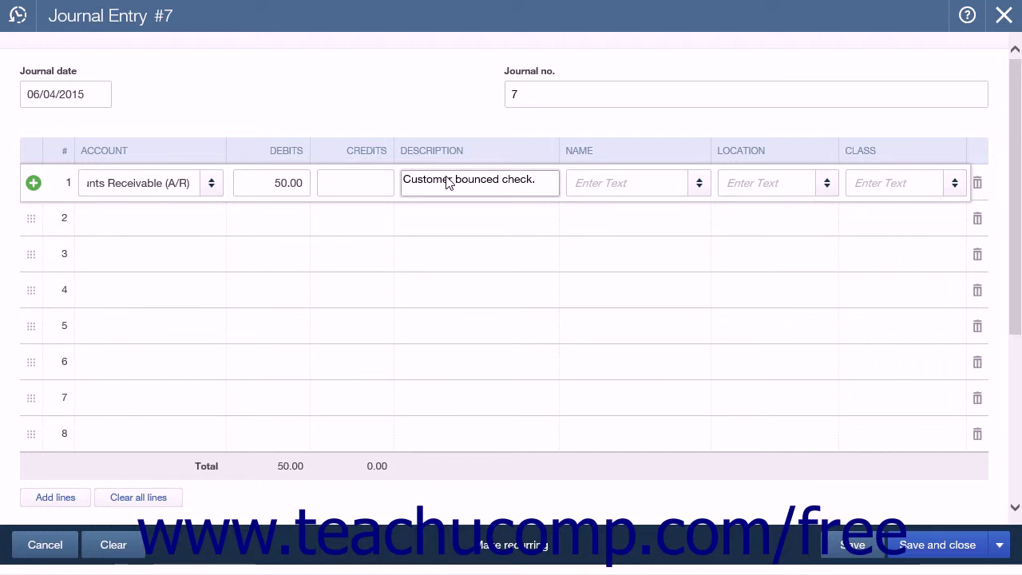
click(698, 183)
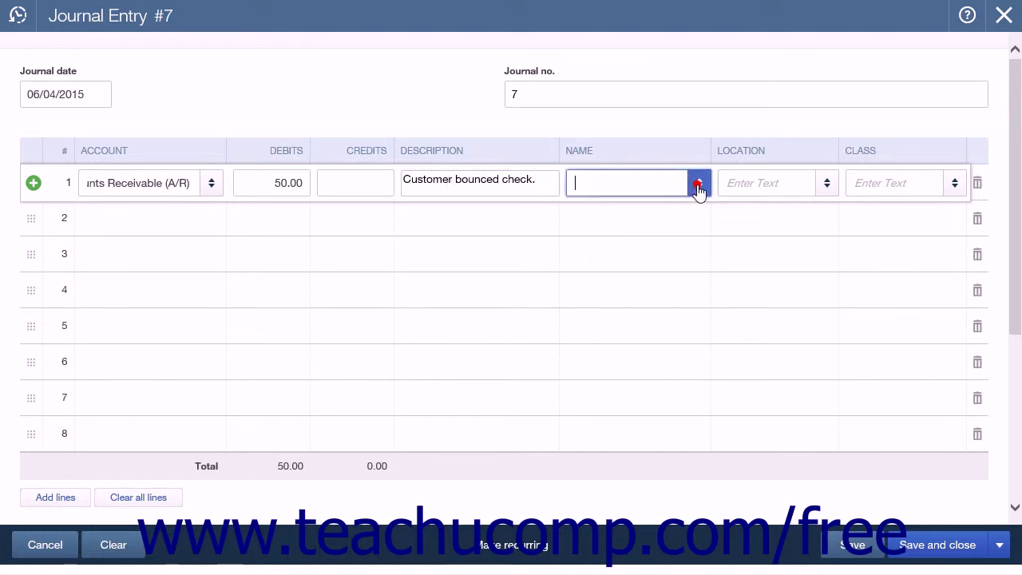
click(649, 401)
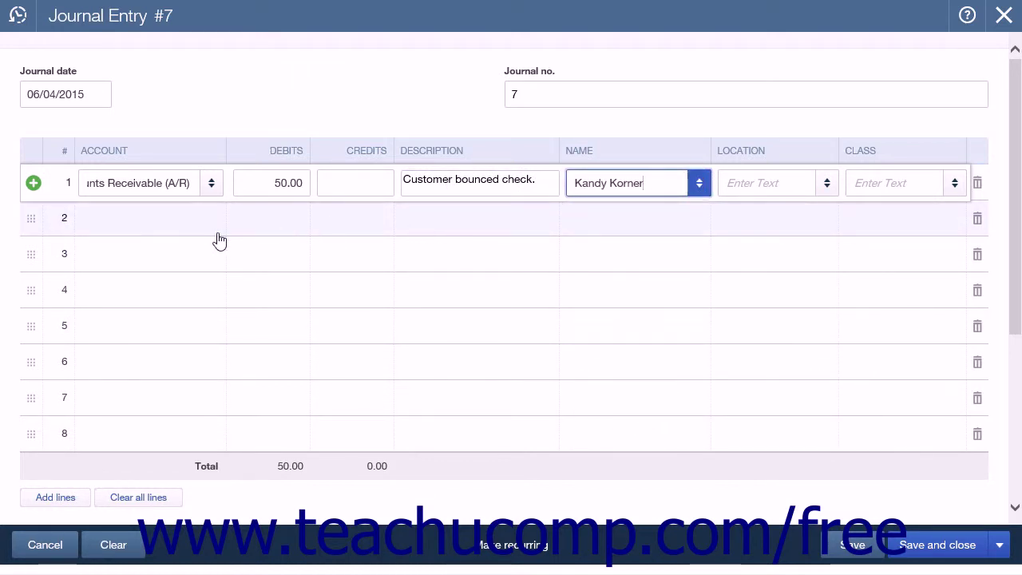
Step: Credit Checking for 50.00 on the second journal line, and save and close the entry
click(182, 220)
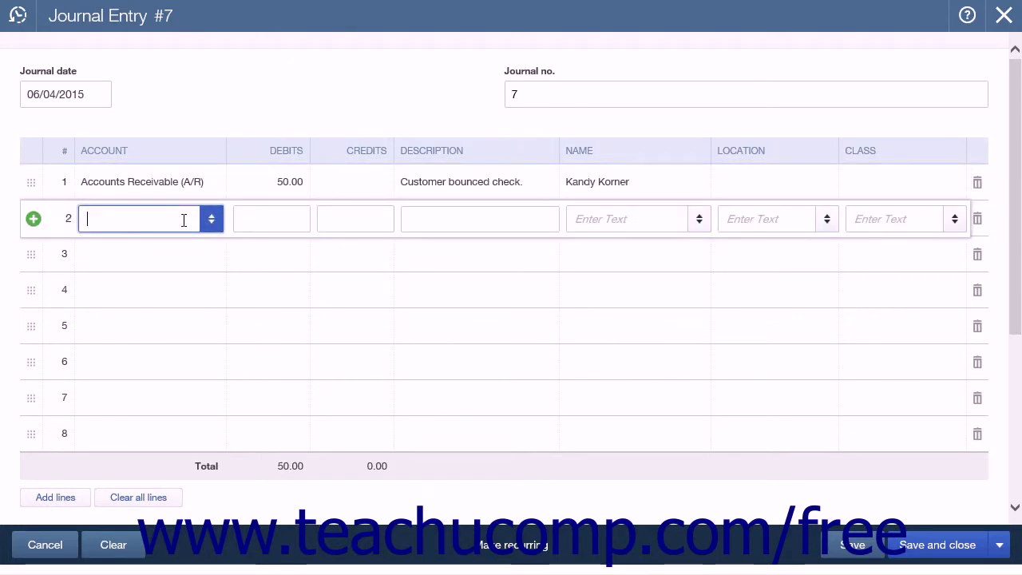
click(210, 219)
click(174, 276)
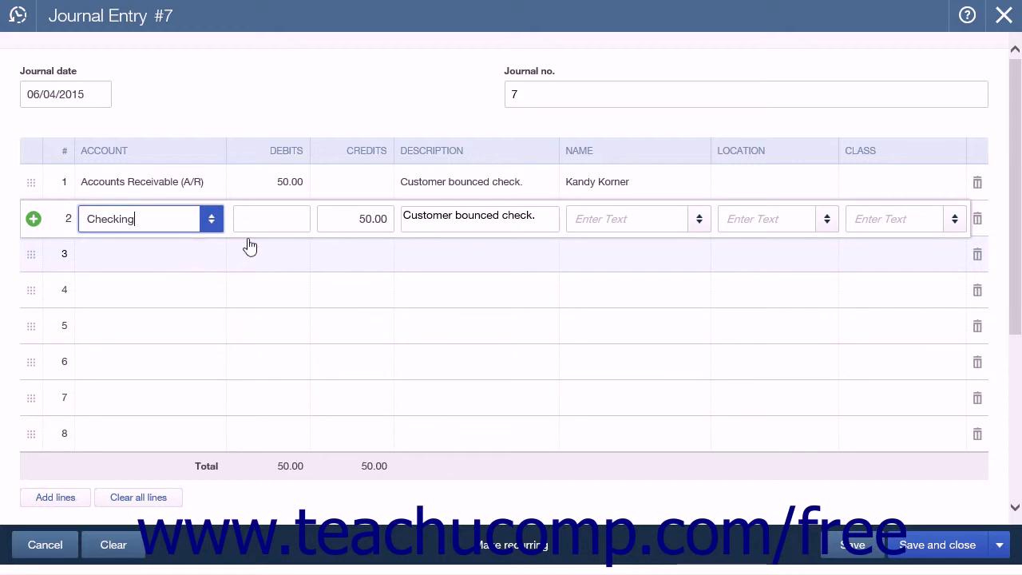
click(334, 220)
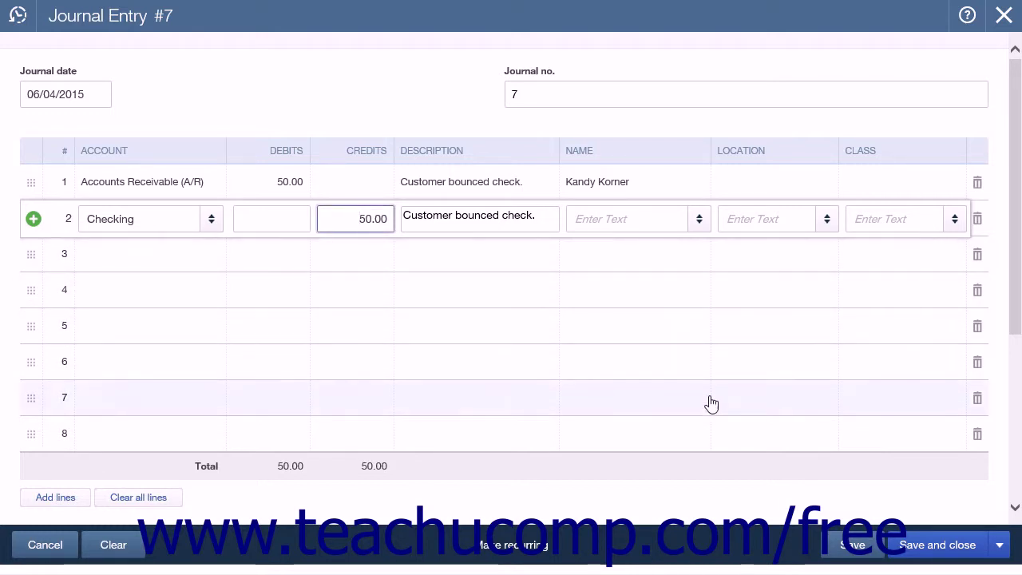
click(922, 547)
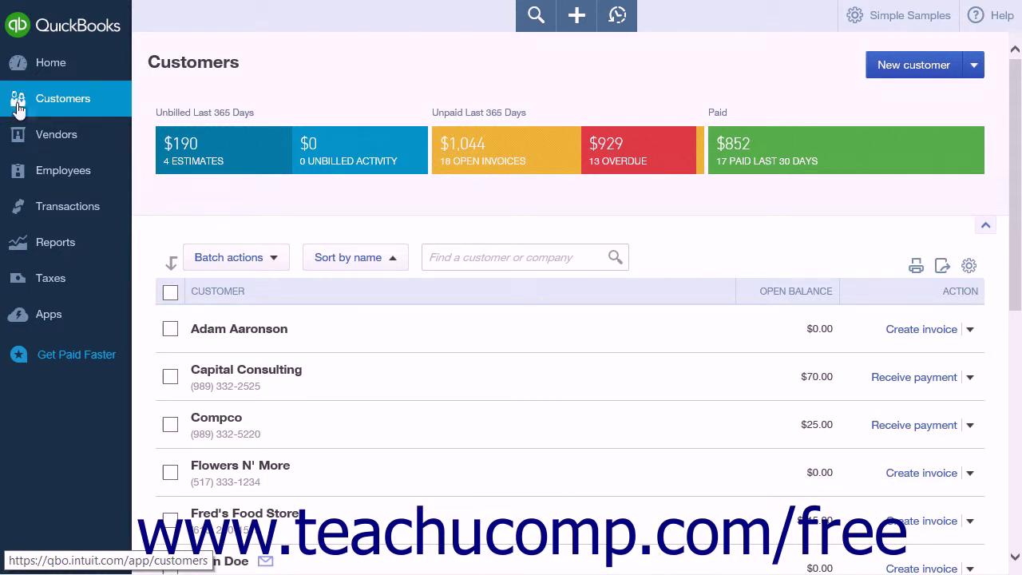
Step: Reapply Kandy Korner's 50.00 check payment of 06/02/2015 from the invoice to the journal entry, and save and close it
scroll(382, 275, down, 4)
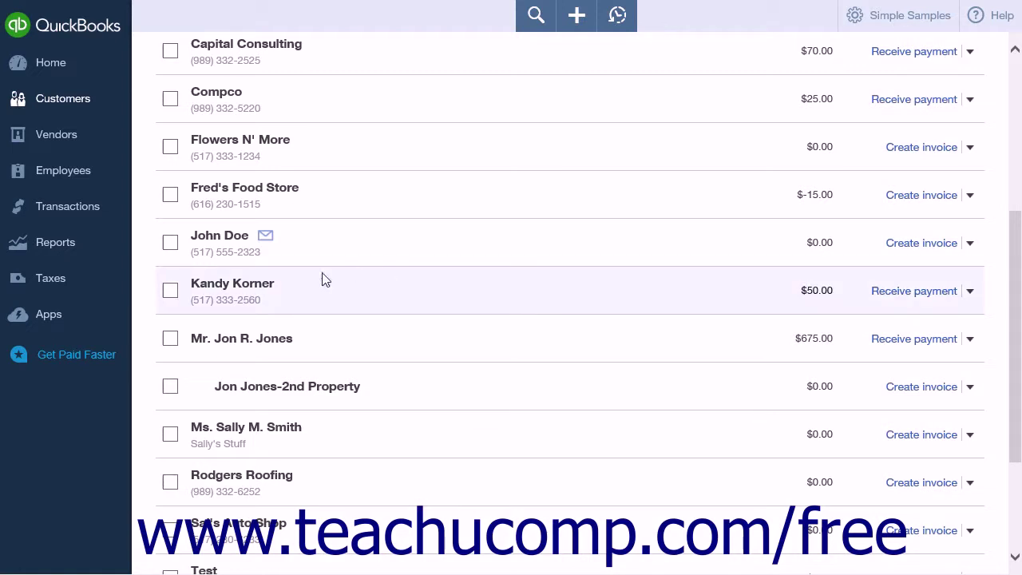
click(263, 287)
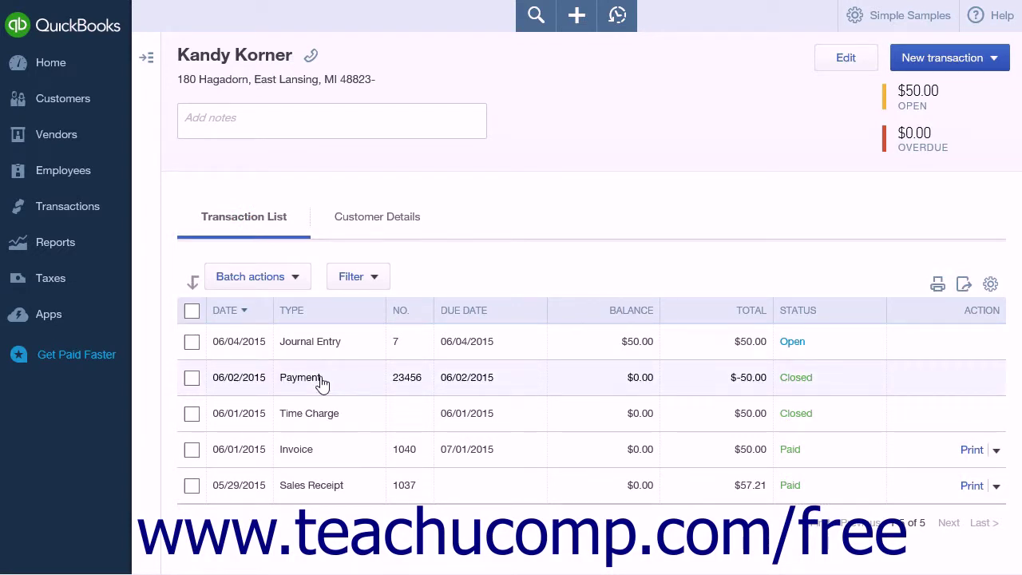
click(321, 384)
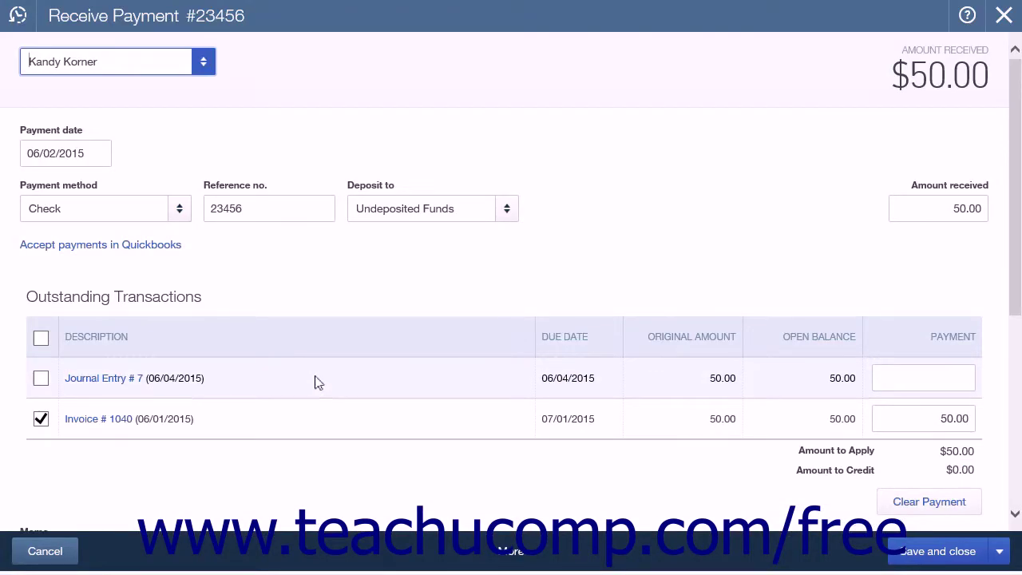
click(41, 419)
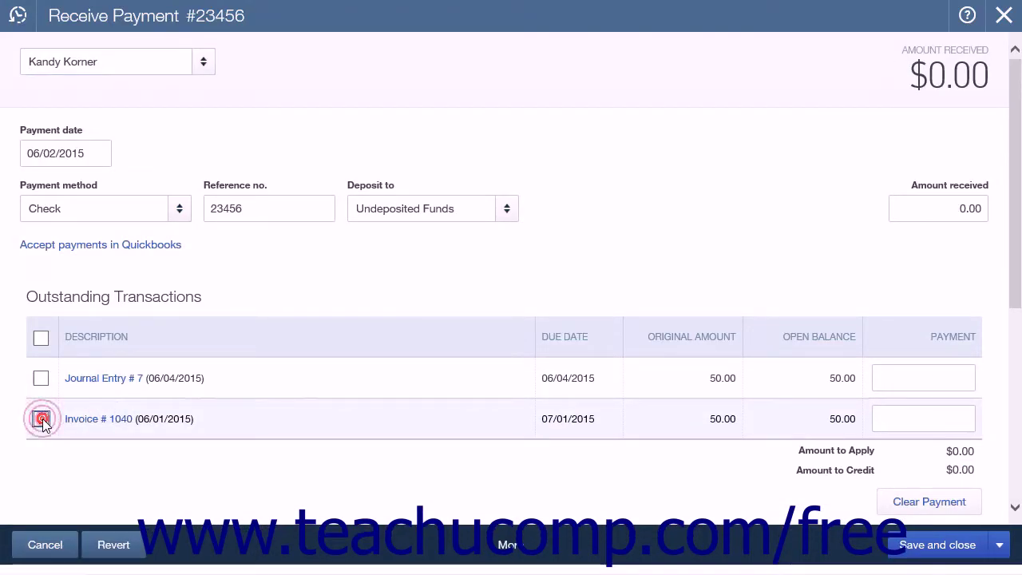
click(42, 378)
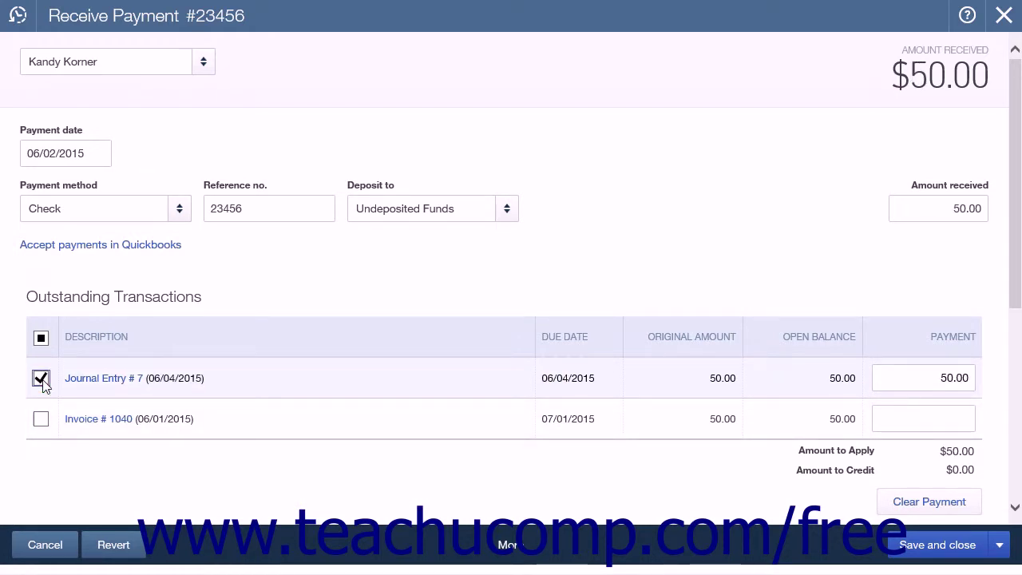
click(916, 545)
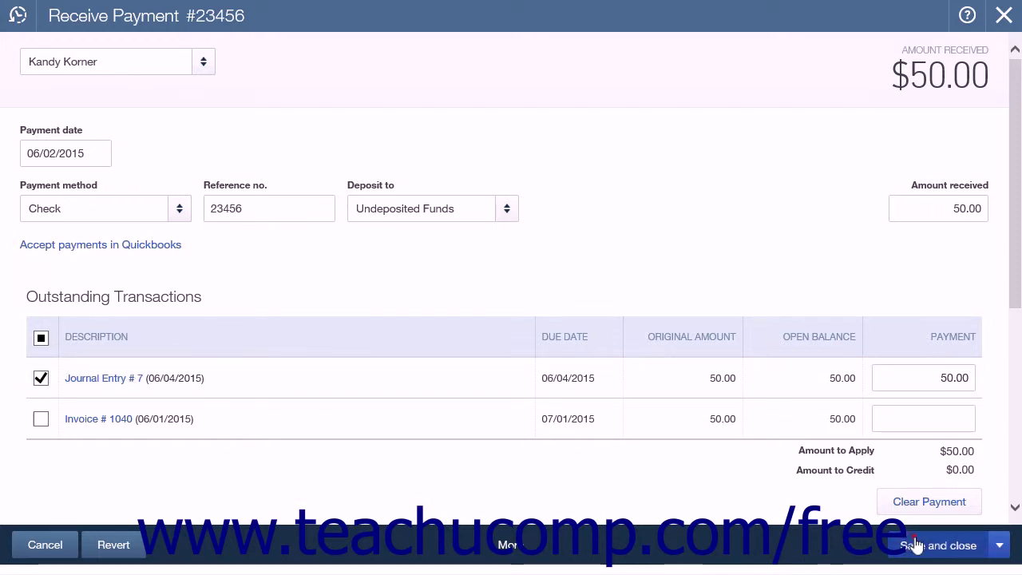
click(671, 335)
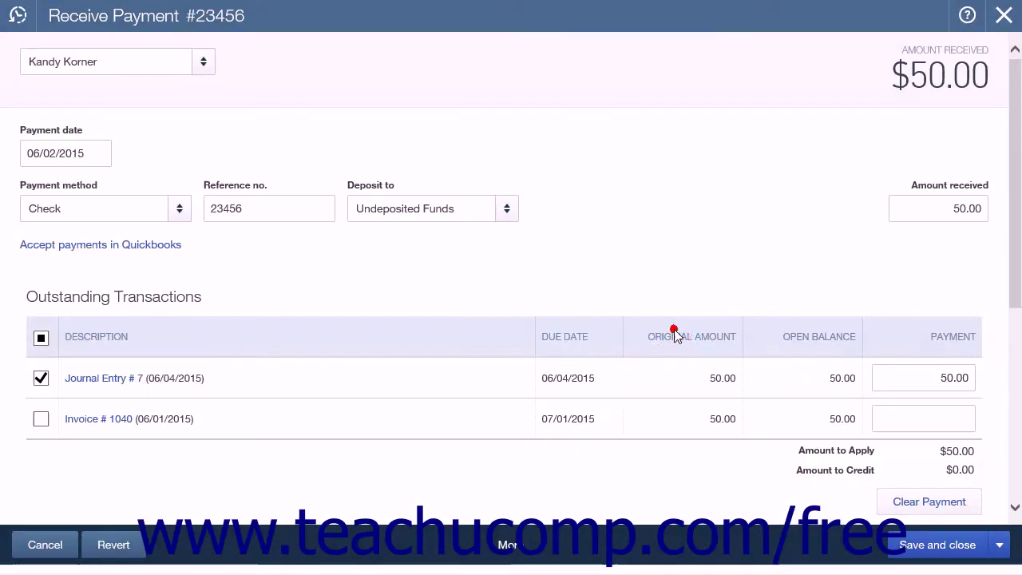